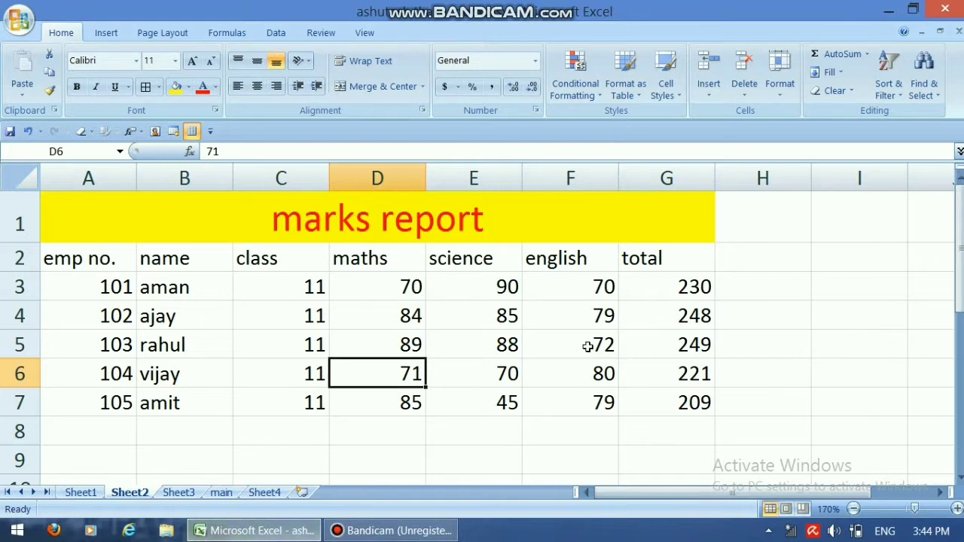
- Enter the out-of-range marks -65 in cell F5 and 543 in cell E4 of the marks report
{"action": "left_click", "coordinate": [263, 38]}
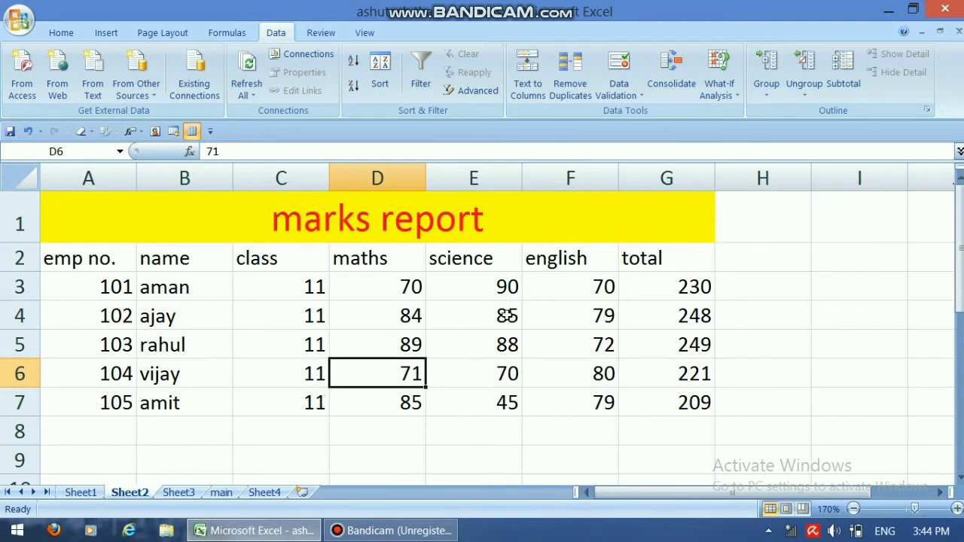
{"action": "left_click", "coordinate": [571, 342]}
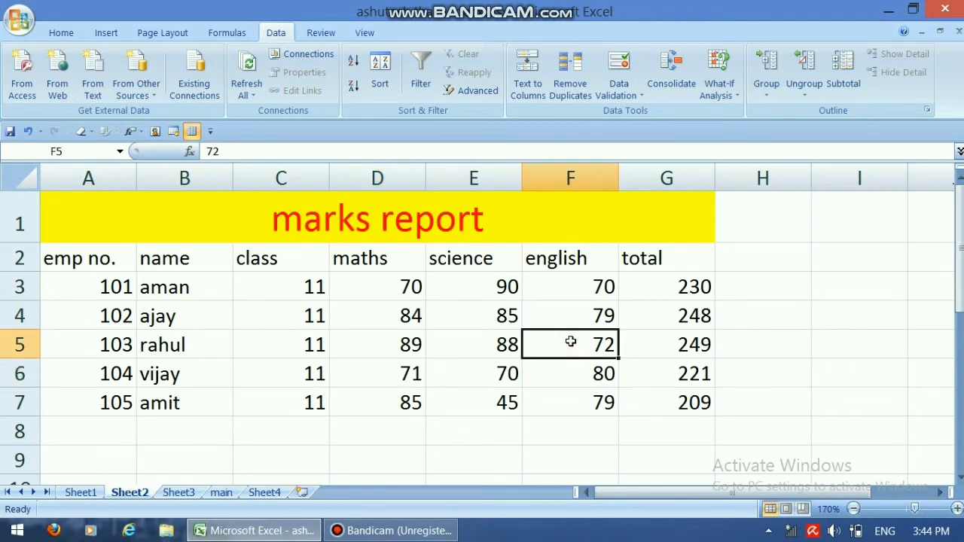
{"action": "type", "text": "-65"}
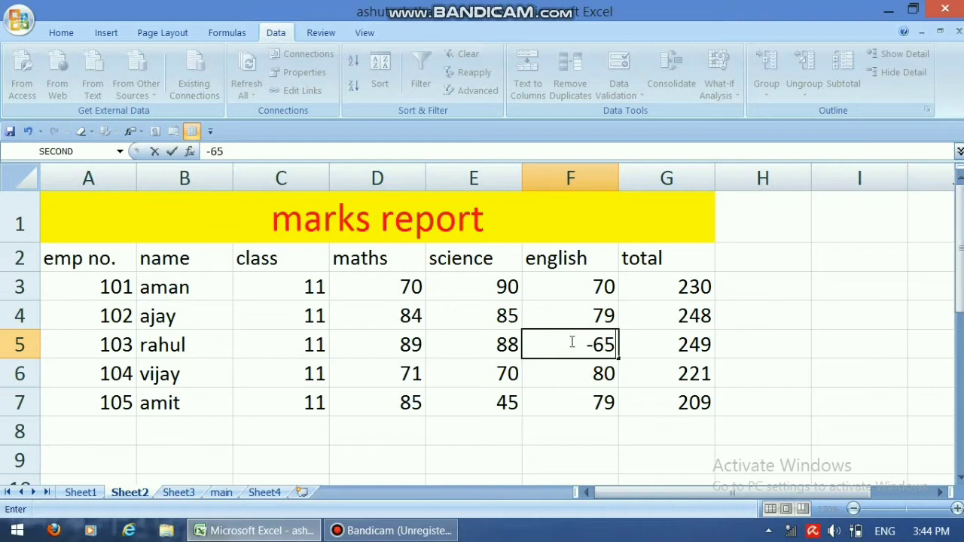
{"action": "left_click", "coordinate": [471, 321]}
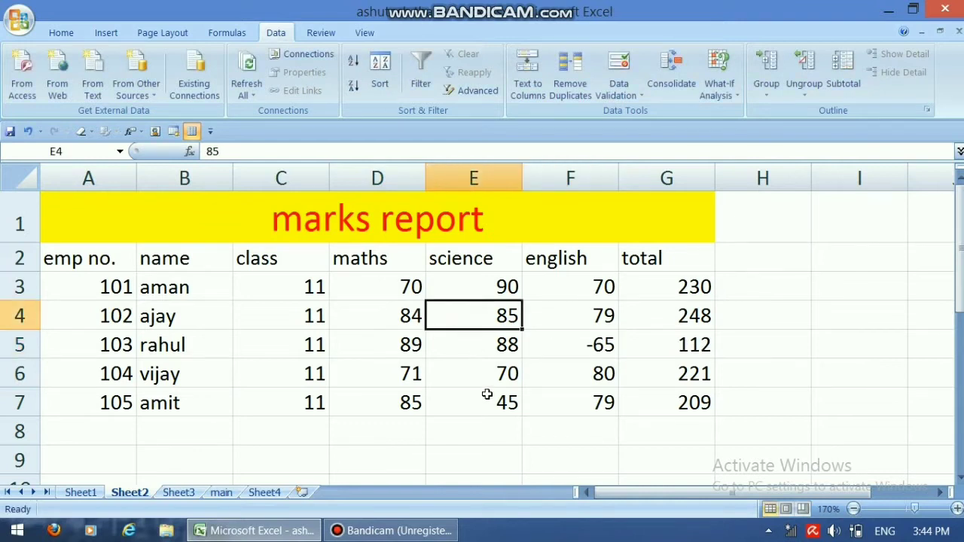
{"action": "type", "text": "543"}
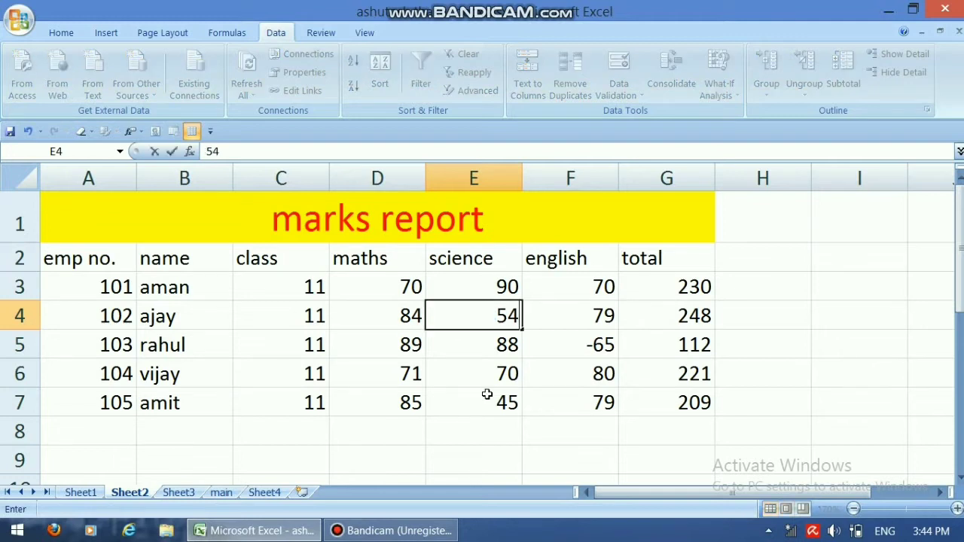
{"action": "left_click", "coordinate": [571, 427]}
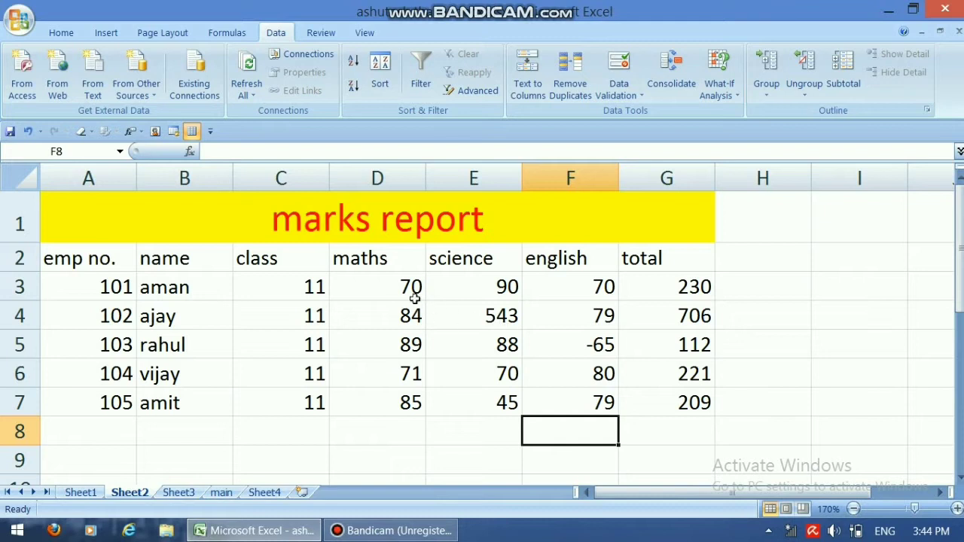
- Restrict the maths, science and english marks in D3:F7 to whole numbers between 0 and 100 with data validation
{"action": "left_click_drag", "start_coordinate": [403, 273], "coordinate": [571, 412]}
{"action": "left_click", "coordinate": [640, 97]}
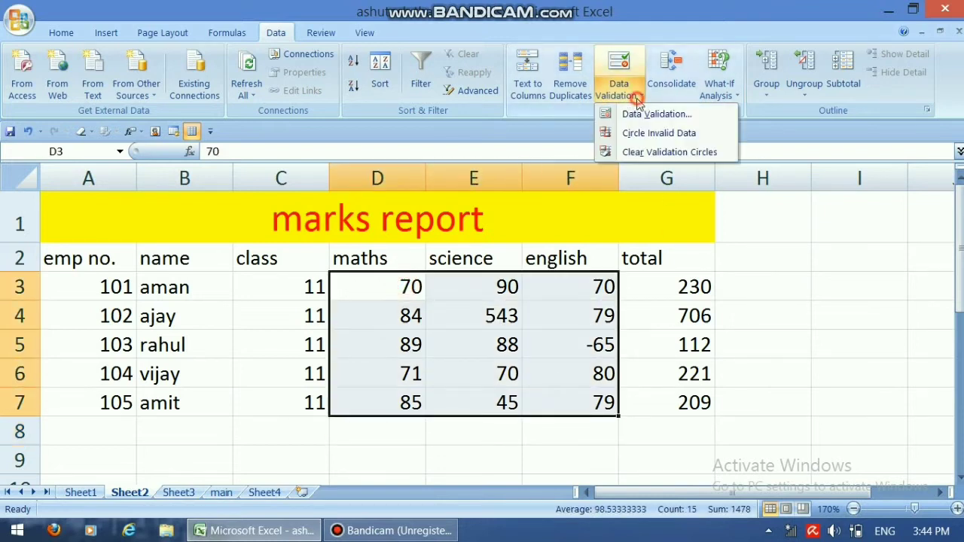
{"action": "left_click", "coordinate": [646, 112]}
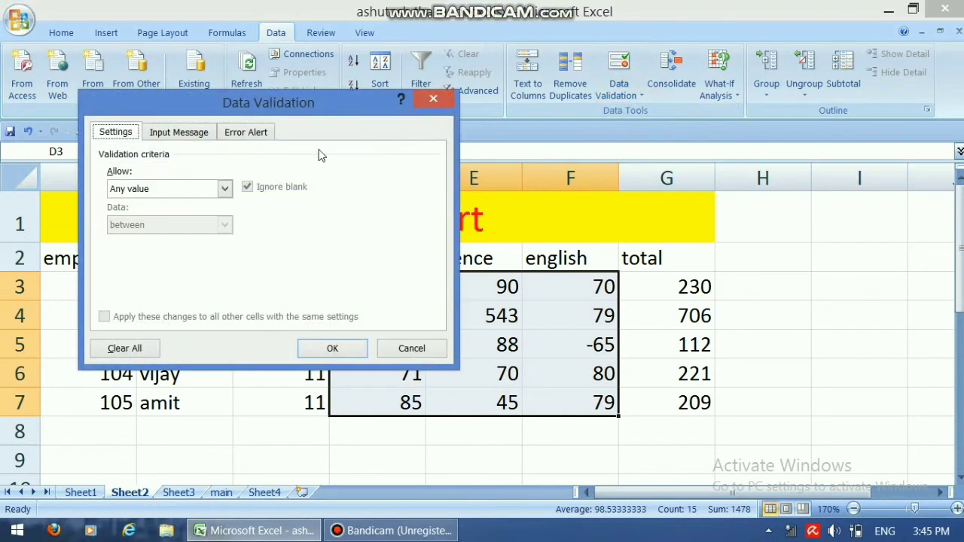
{"action": "left_click", "coordinate": [223, 189]}
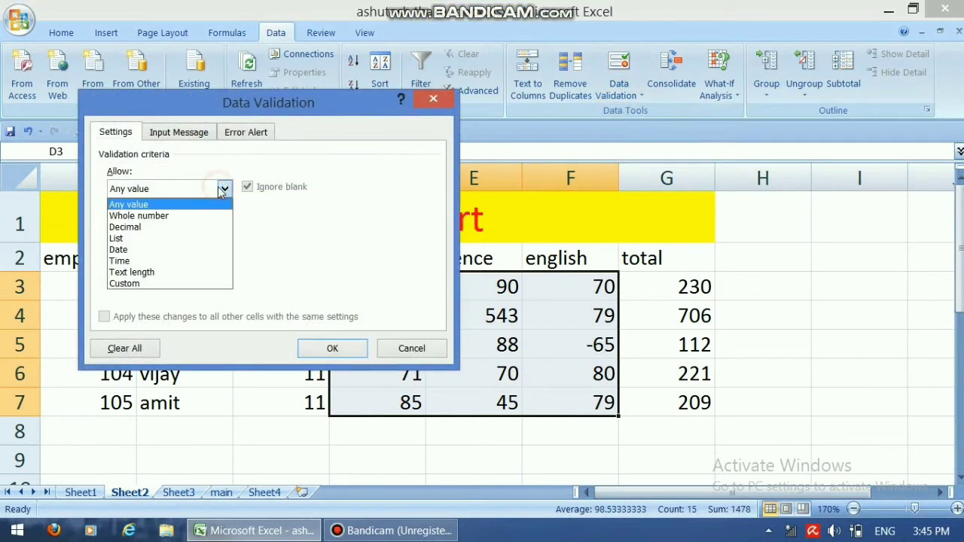
{"action": "left_click", "coordinate": [178, 217]}
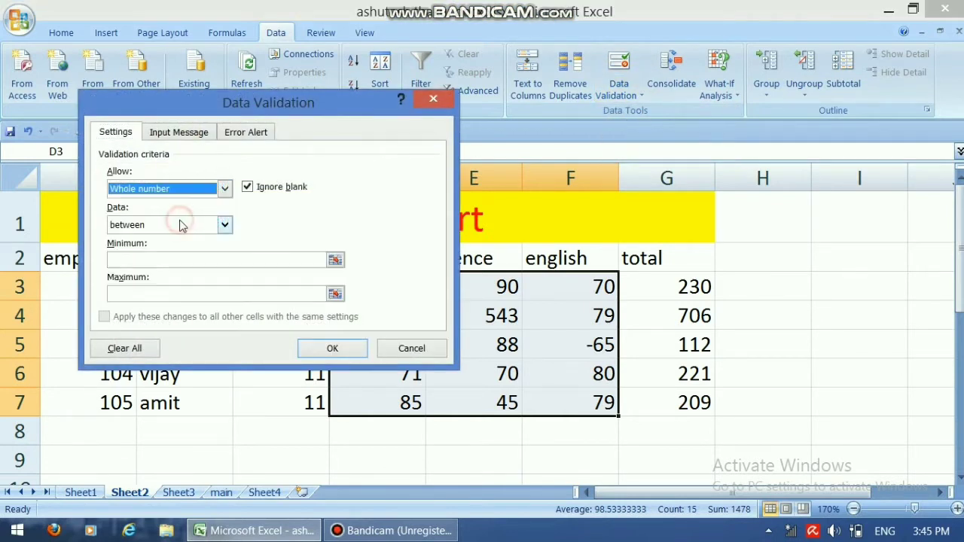
{"action": "left_click", "coordinate": [139, 258]}
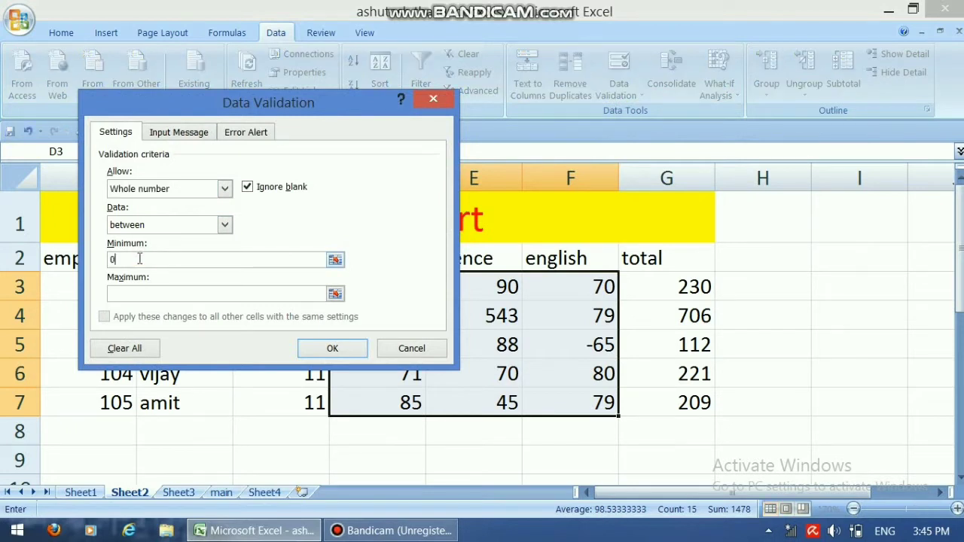
{"action": "left_click", "coordinate": [148, 296]}
{"action": "left_click", "coordinate": [331, 348]}
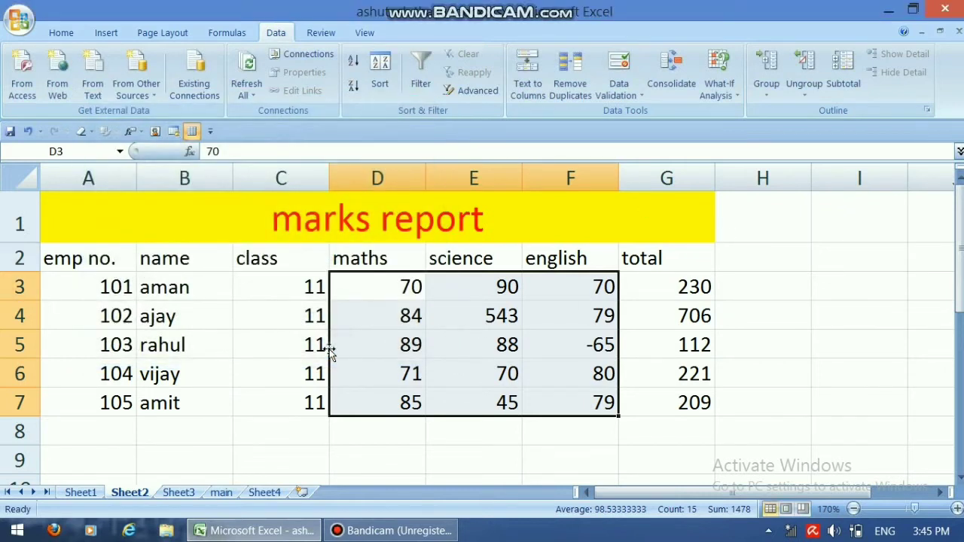
- Circle the invalid data in the marks report
{"action": "left_click", "coordinate": [551, 369]}
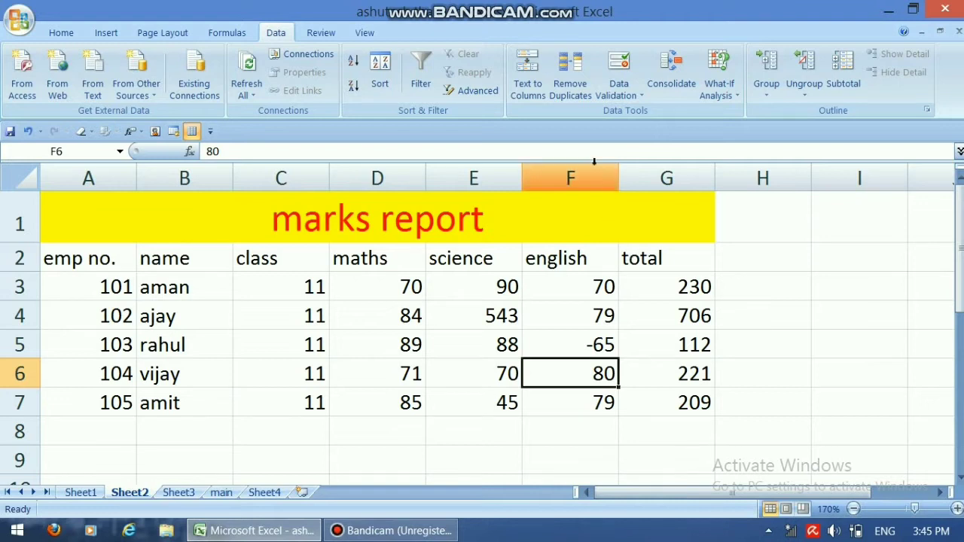
{"action": "left_click", "coordinate": [643, 100]}
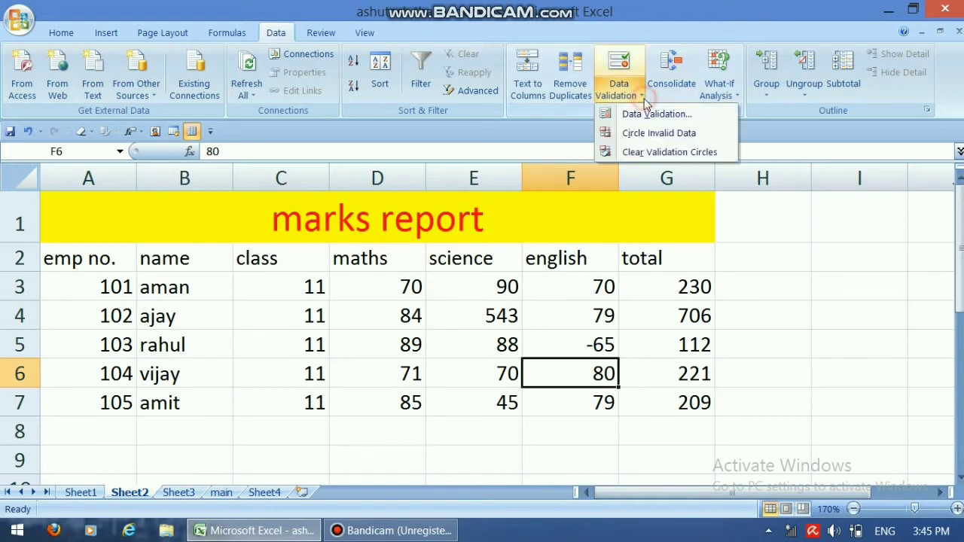
{"action": "left_click", "coordinate": [659, 133]}
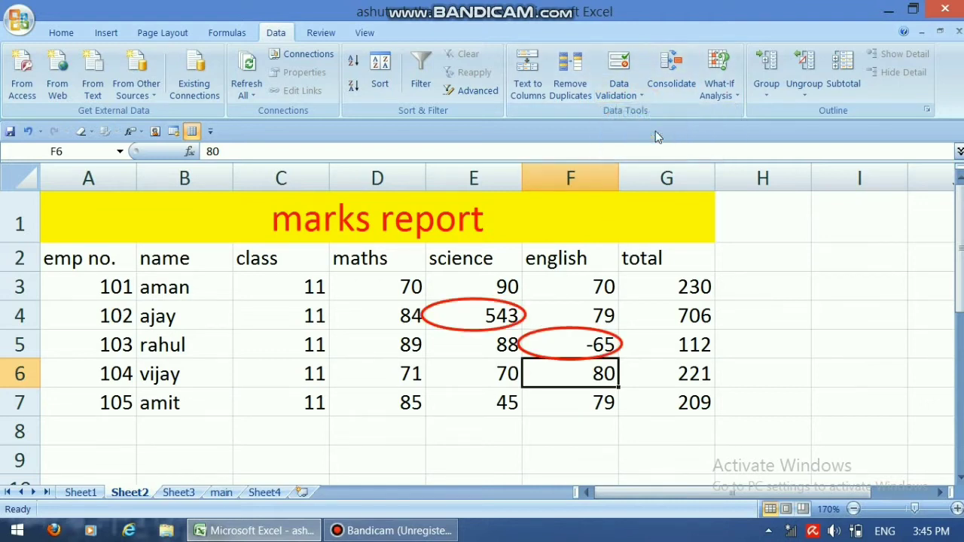
- Correct the circled marks by entering 54 in cell E4 and 65 in cell F5
{"action": "left_click", "coordinate": [647, 408]}
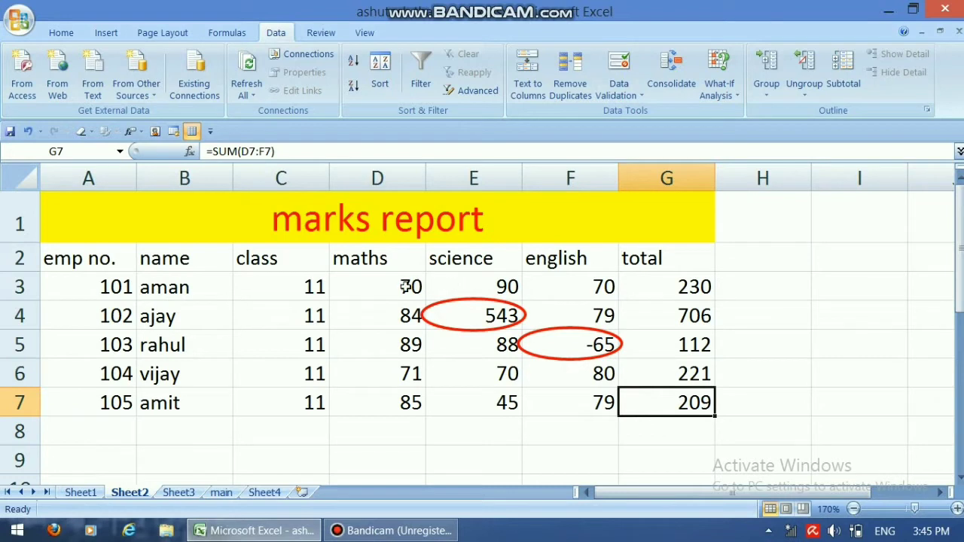
{"action": "left_click", "coordinate": [405, 287]}
{"action": "left_click", "coordinate": [487, 313]}
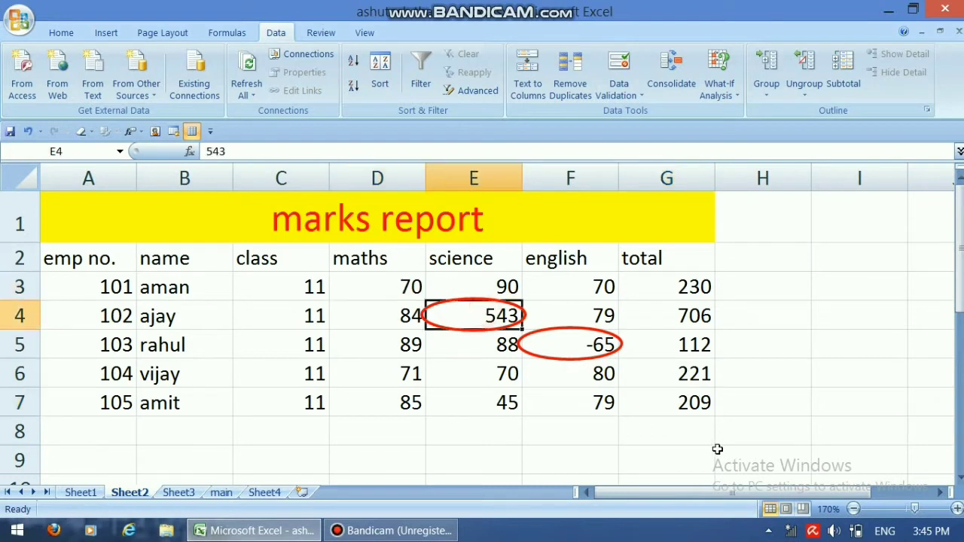
{"action": "type", "text": "54"}
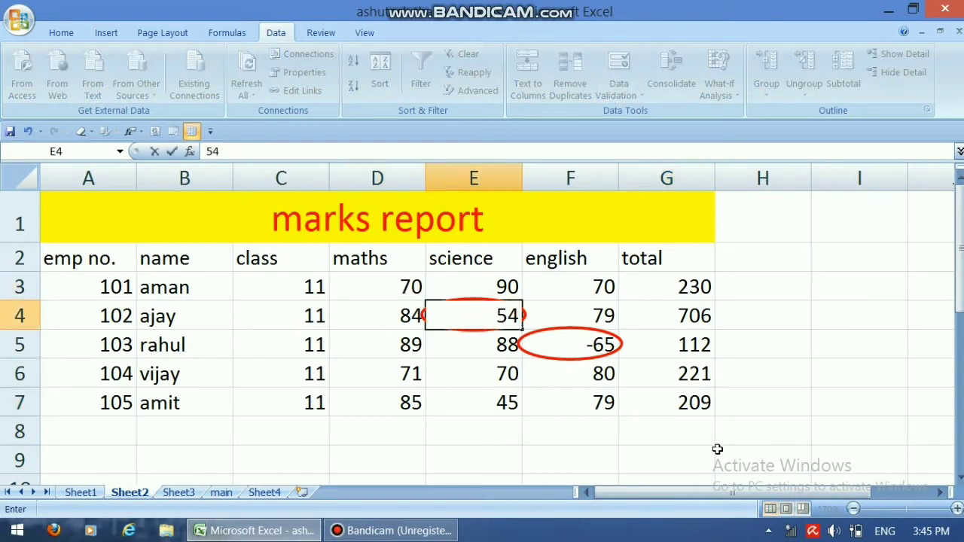
{"action": "left_click", "coordinate": [607, 344]}
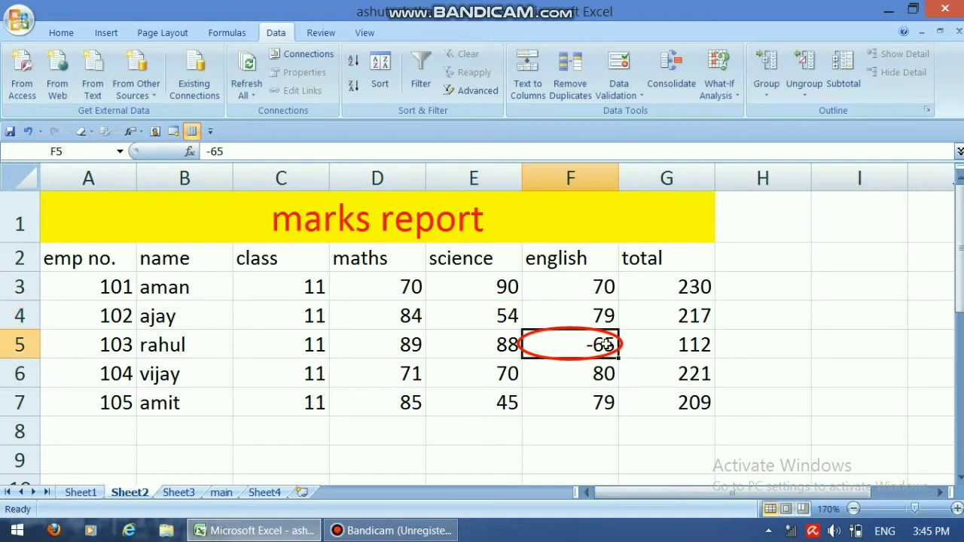
{"action": "type", "text": "65"}
{"action": "left_click", "coordinate": [622, 429]}
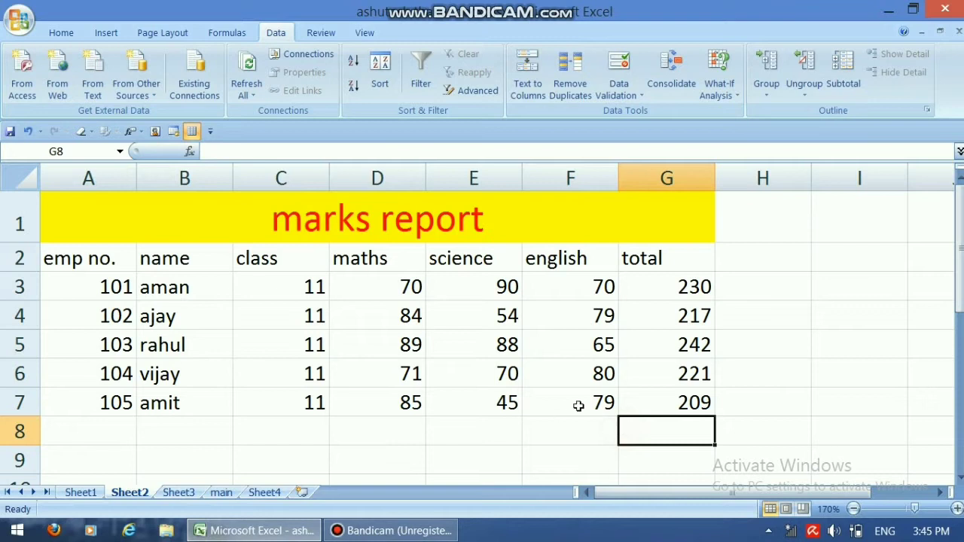
- Clear all data validation settings from the marks range D3:F7
{"action": "left_click_drag", "start_coordinate": [407, 286], "coordinate": [562, 420]}
{"action": "left_click", "coordinate": [619, 84]}
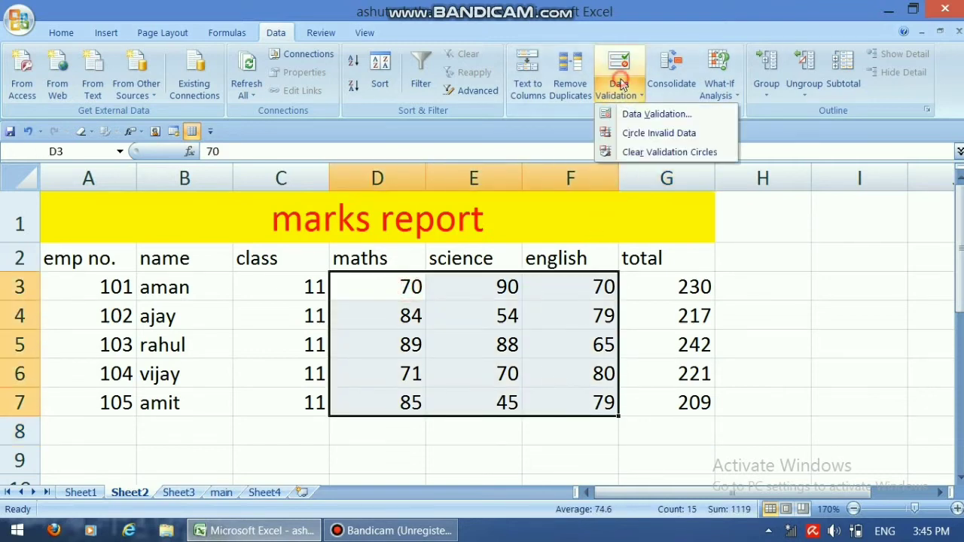
{"action": "left_click", "coordinate": [656, 114]}
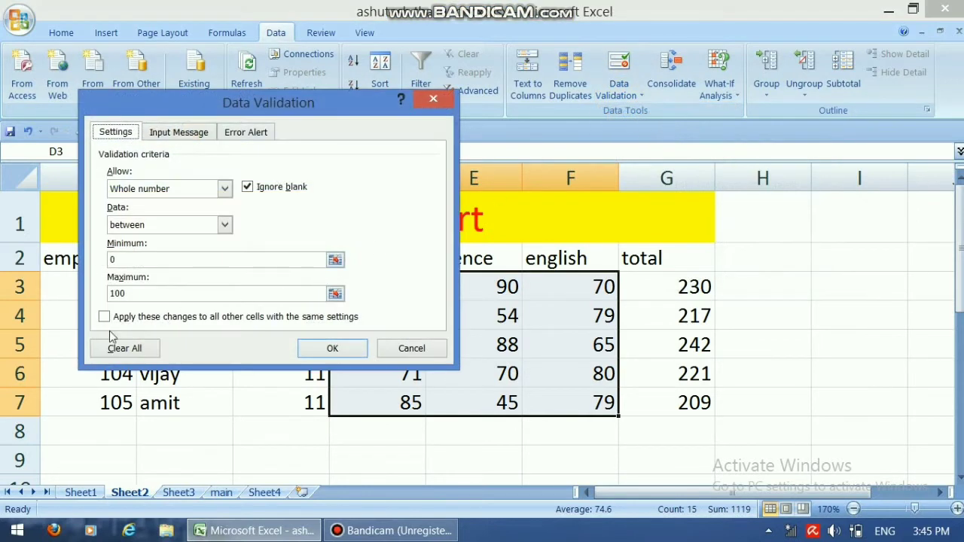
{"action": "left_click", "coordinate": [123, 350]}
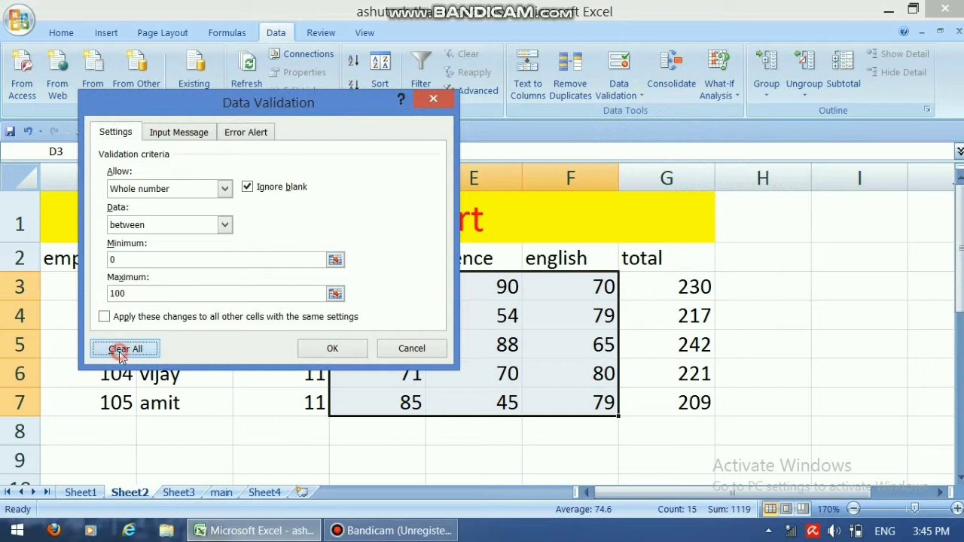
{"action": "left_click", "coordinate": [319, 350]}
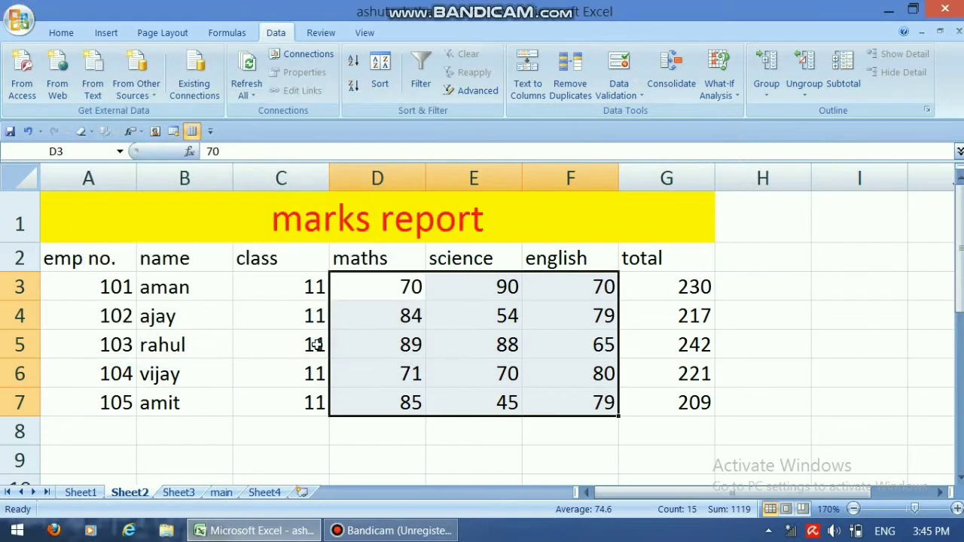
{"action": "left_click", "coordinate": [476, 431]}
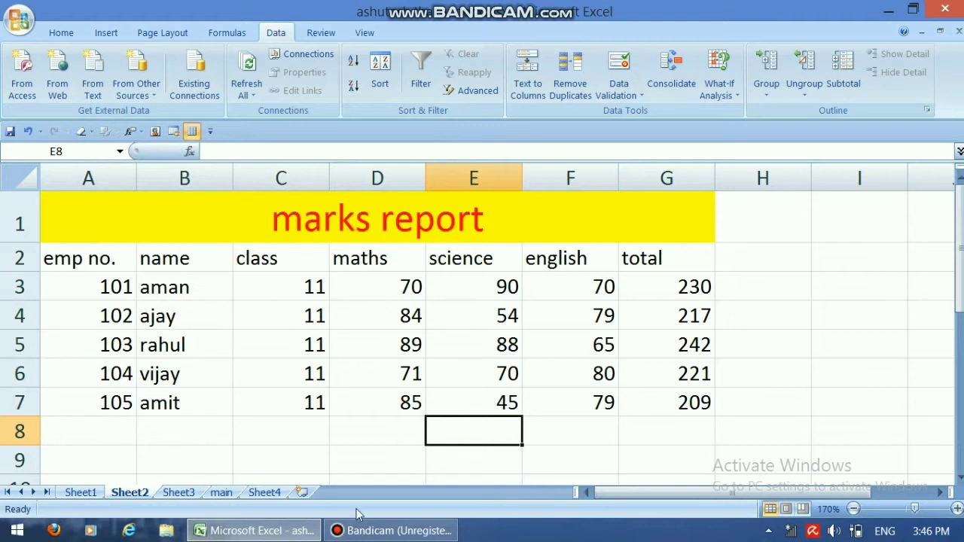
- Switch to Sheet4 and examine its employee column headings and the designation and department lists in K2:L5
{"action": "left_click", "coordinate": [264, 493]}
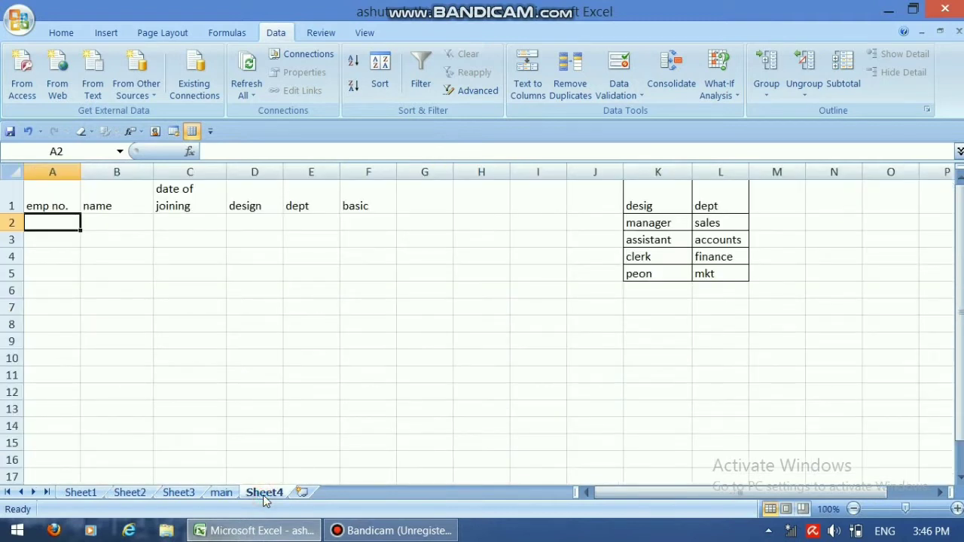
{"action": "left_click", "coordinate": [918, 511]}
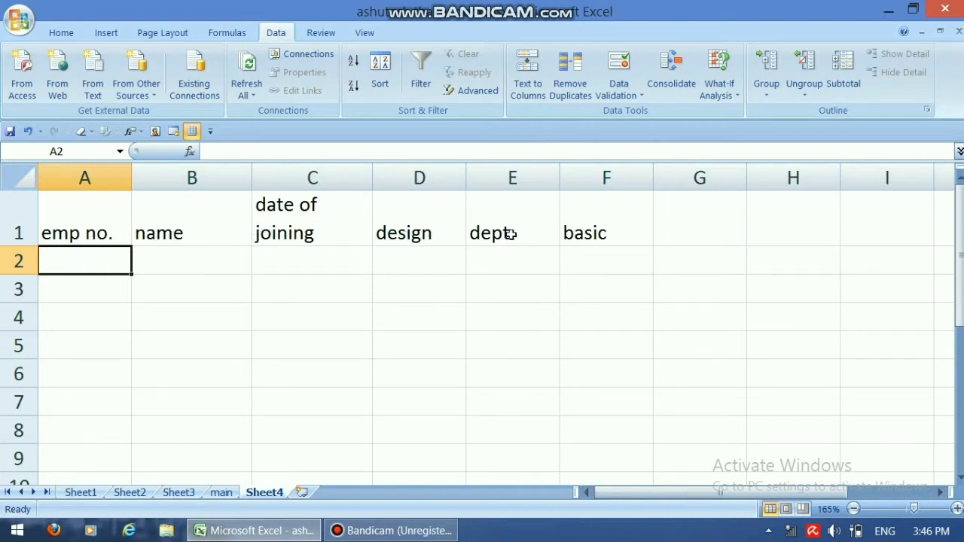
{"action": "left_click", "coordinate": [940, 492]}
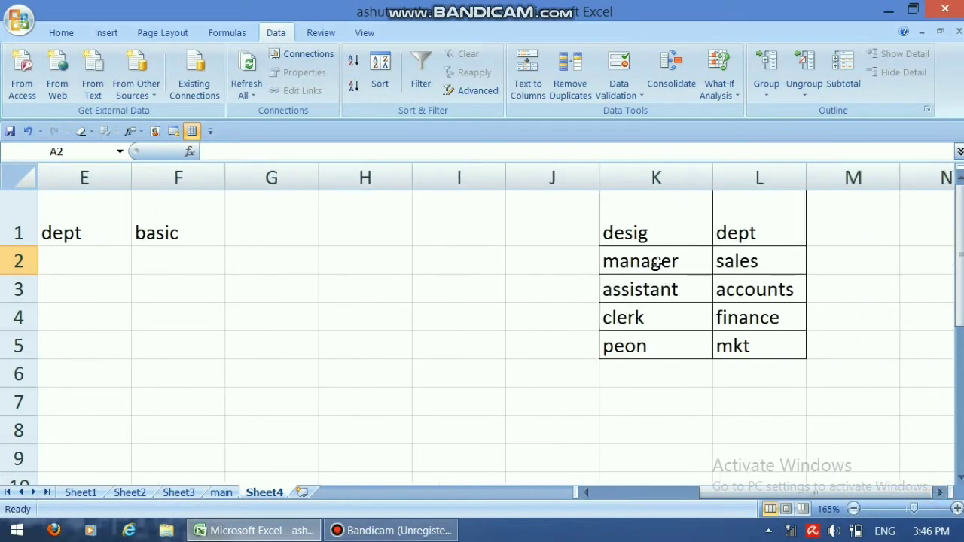
{"action": "left_click_drag", "start_coordinate": [654, 262], "coordinate": [654, 337]}
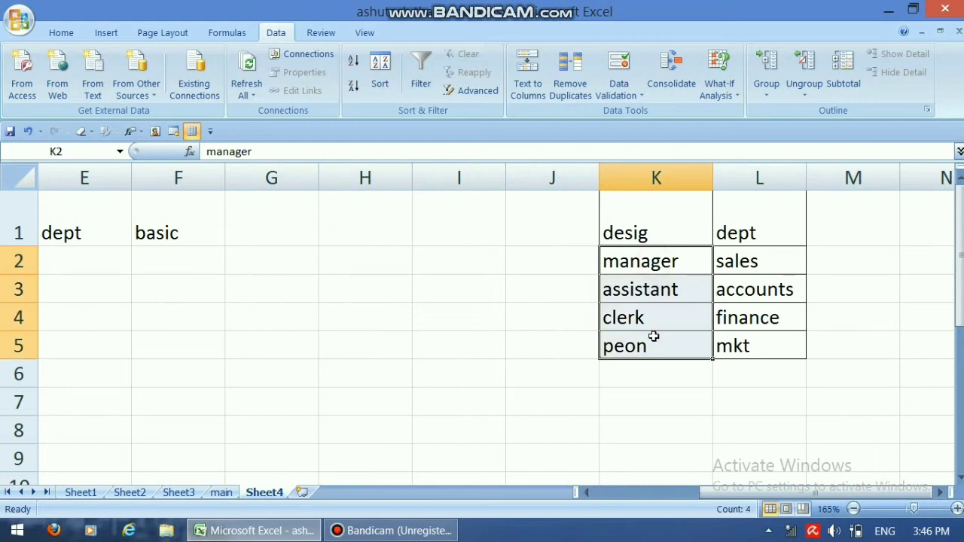
{"action": "left_click_drag", "start_coordinate": [742, 257], "coordinate": [752, 340]}
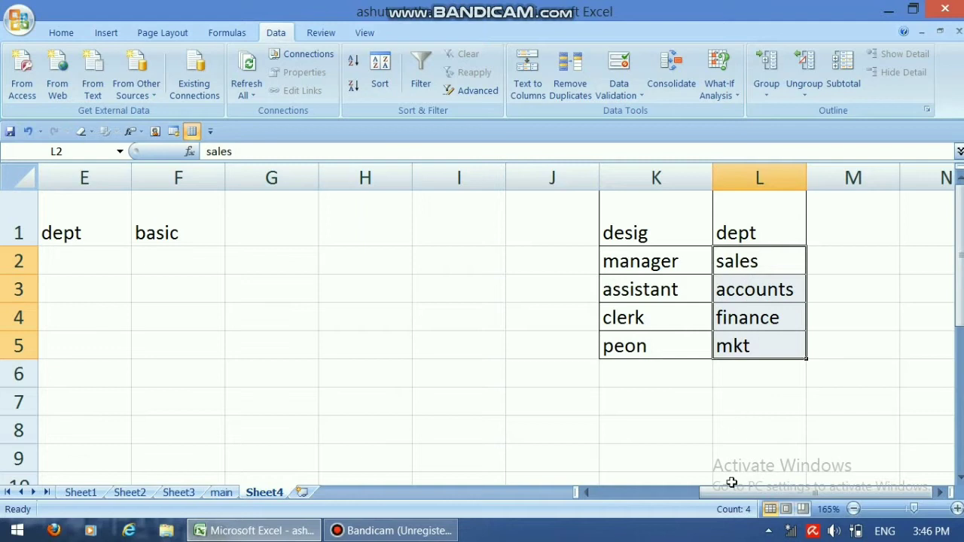
{"action": "left_click_drag", "start_coordinate": [714, 493], "coordinate": [578, 513]}
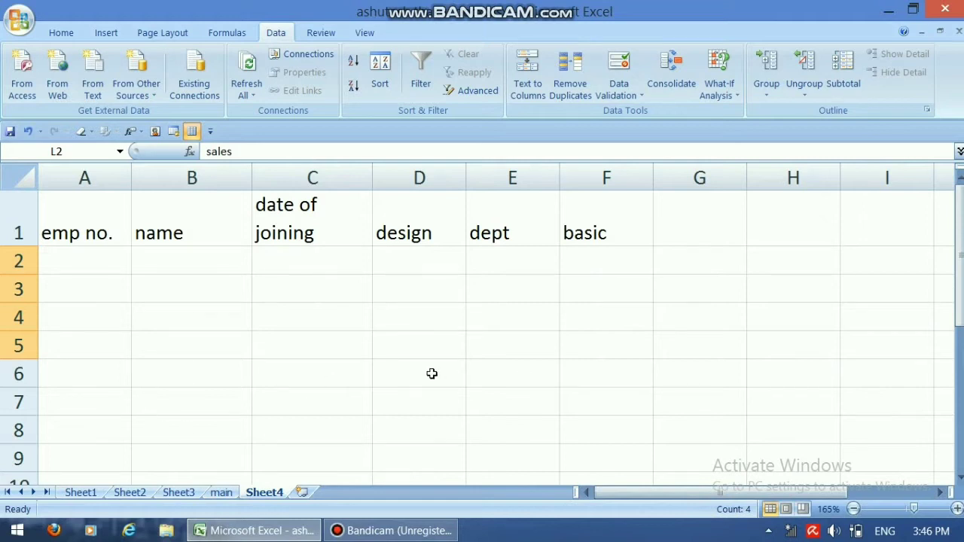
- Restrict the emp no. cells A2:A25 to whole numbers between 1 and 25 with data validation
{"action": "left_click", "coordinate": [99, 253]}
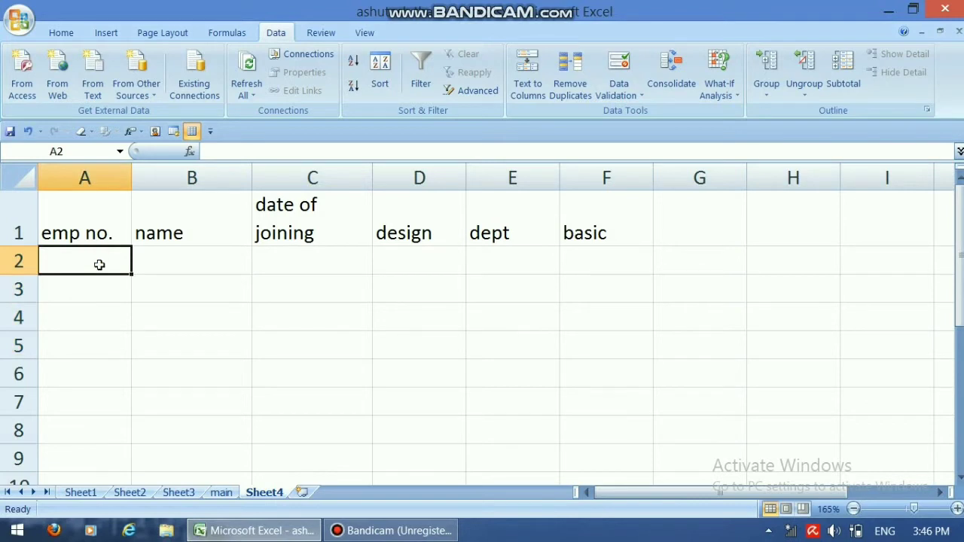
{"action": "left_click_drag", "start_coordinate": [99, 265], "coordinate": [76, 365]}
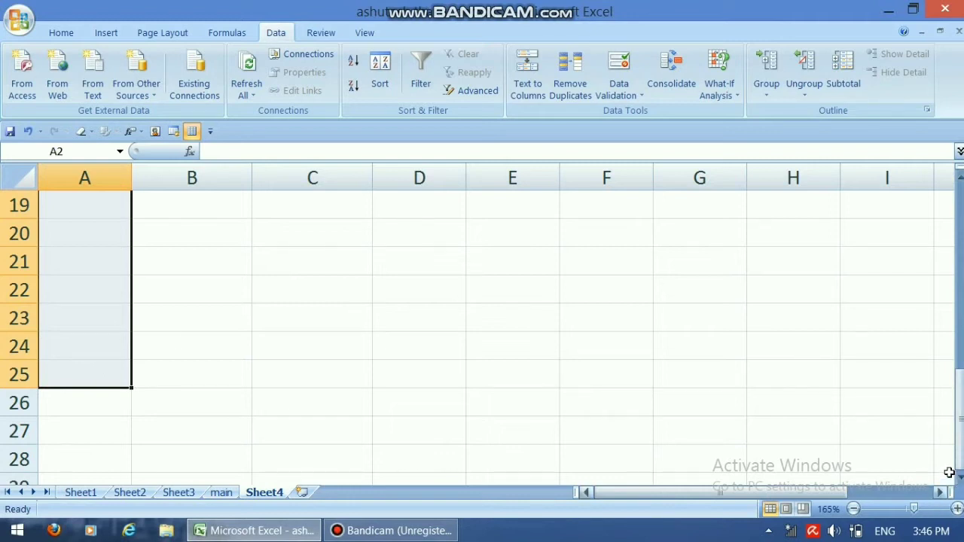
{"action": "left_click_drag", "start_coordinate": [958, 448], "coordinate": [941, 259]}
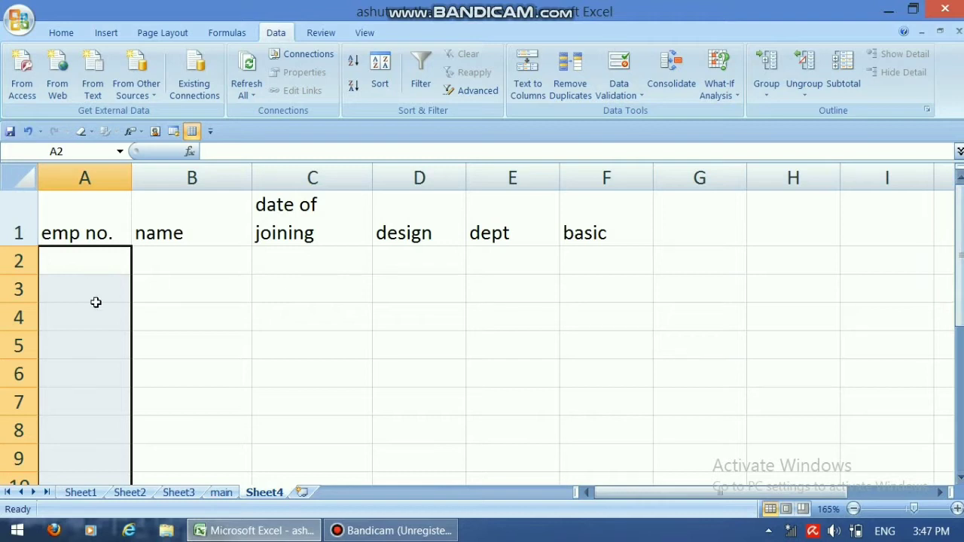
{"action": "left_click", "coordinate": [620, 95]}
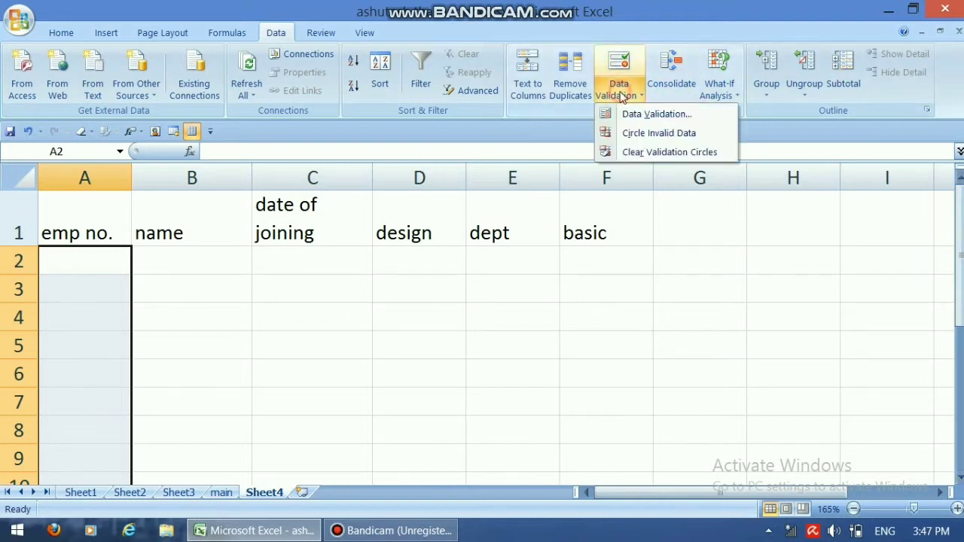
{"action": "left_click", "coordinate": [644, 113]}
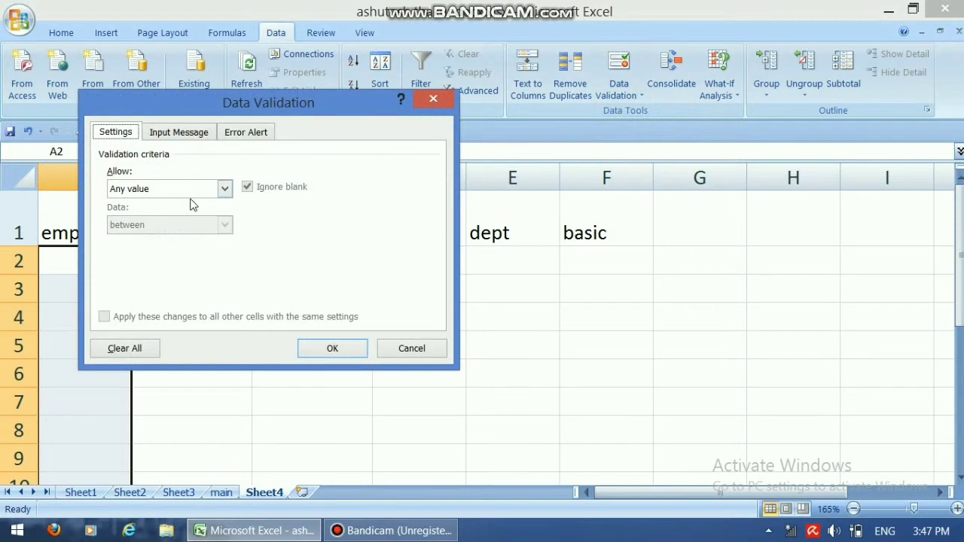
{"action": "left_click", "coordinate": [225, 189]}
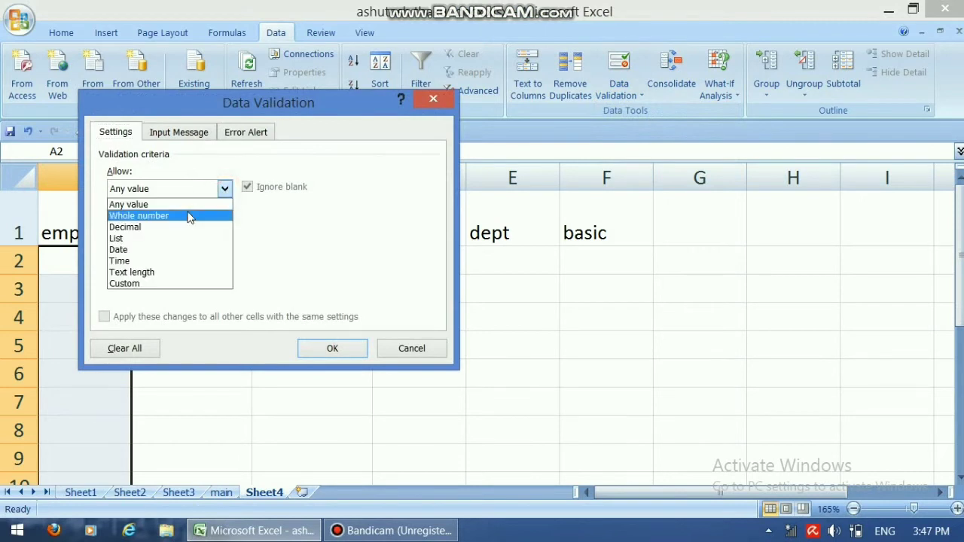
{"action": "left_click", "coordinate": [189, 217]}
{"action": "left_click", "coordinate": [155, 259]}
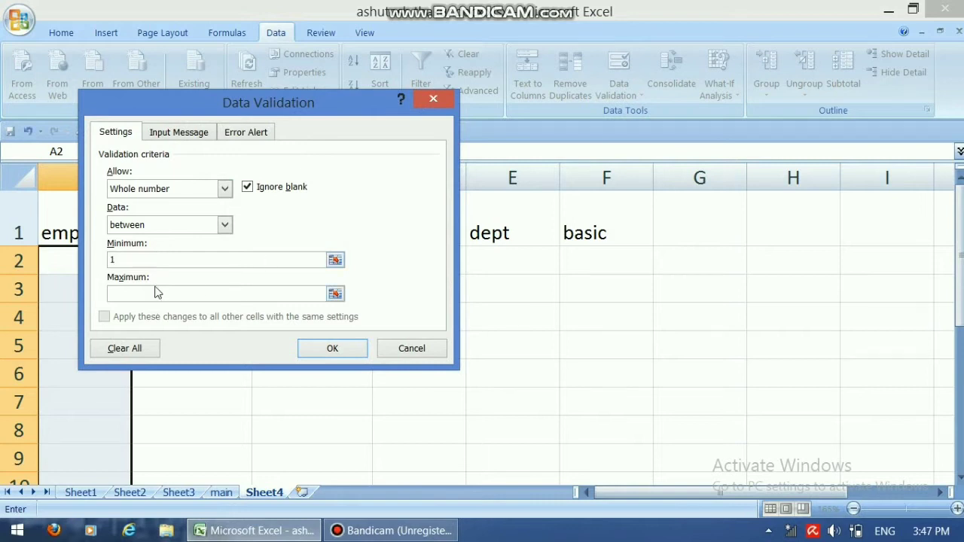
{"action": "left_click", "coordinate": [161, 292]}
{"action": "left_click_drag", "start_coordinate": [961, 279], "coordinate": [960, 361]}
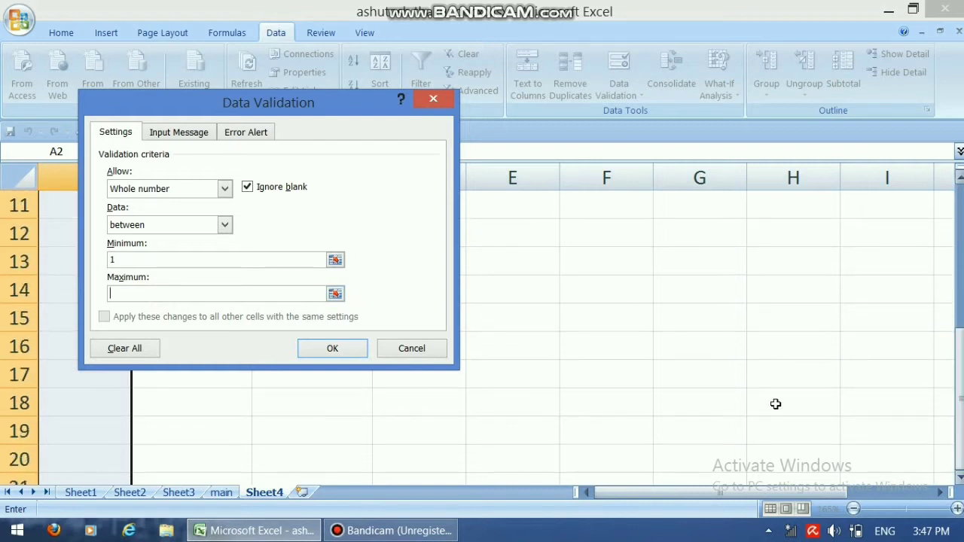
{"action": "type", "text": "5"}
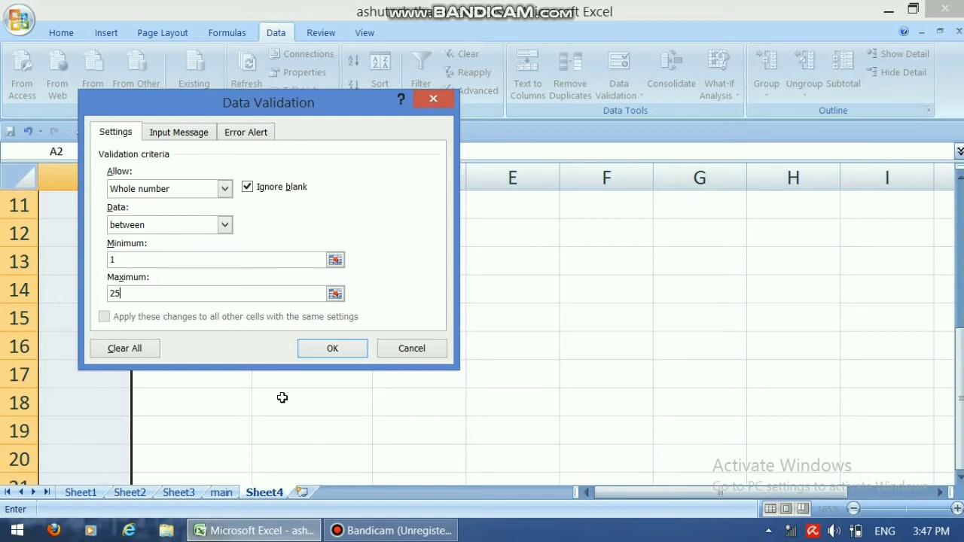
{"action": "left_click", "coordinate": [347, 351]}
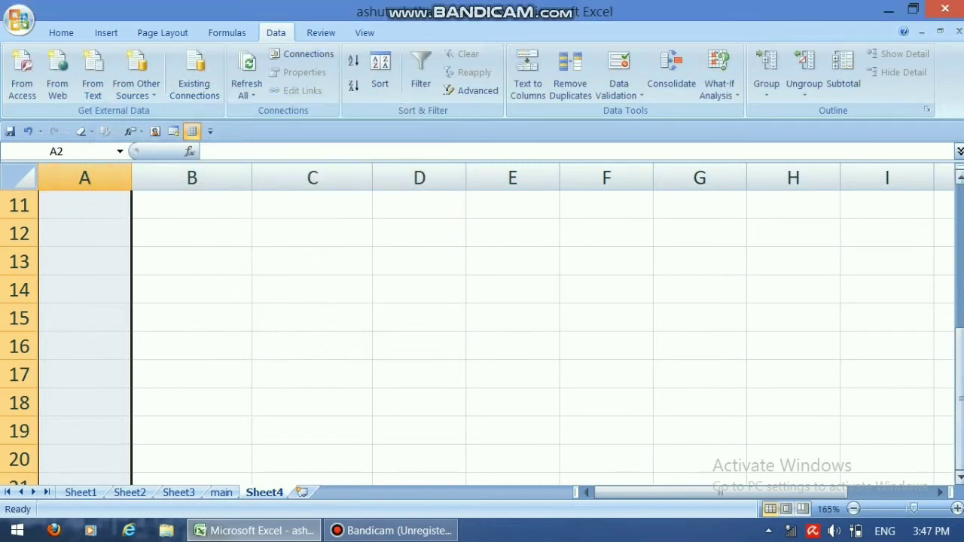
{"action": "left_click_drag", "start_coordinate": [960, 399], "coordinate": [953, 238]}
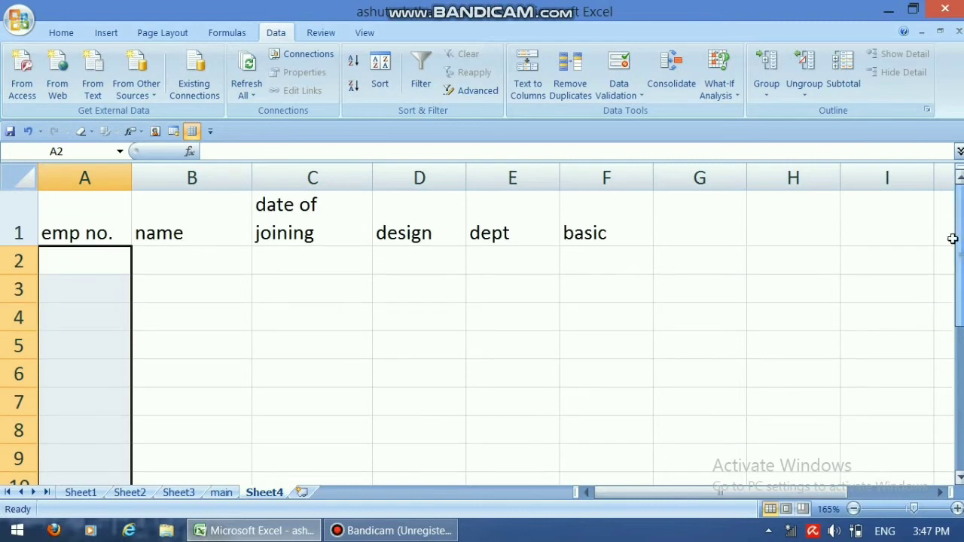
{"action": "left_click", "coordinate": [99, 261]}
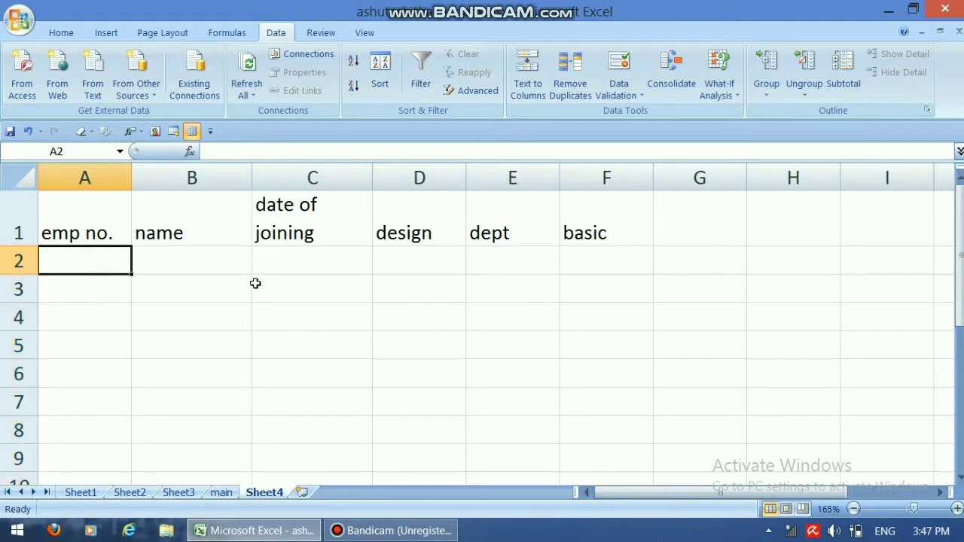
{"action": "left_click_drag", "start_coordinate": [211, 261], "coordinate": [215, 294]}
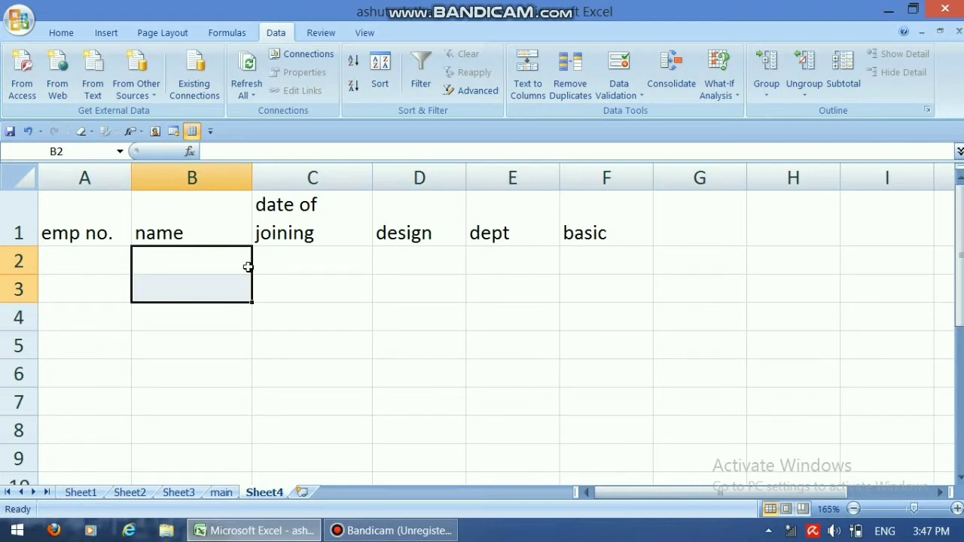
{"action": "left_click", "coordinate": [228, 267]}
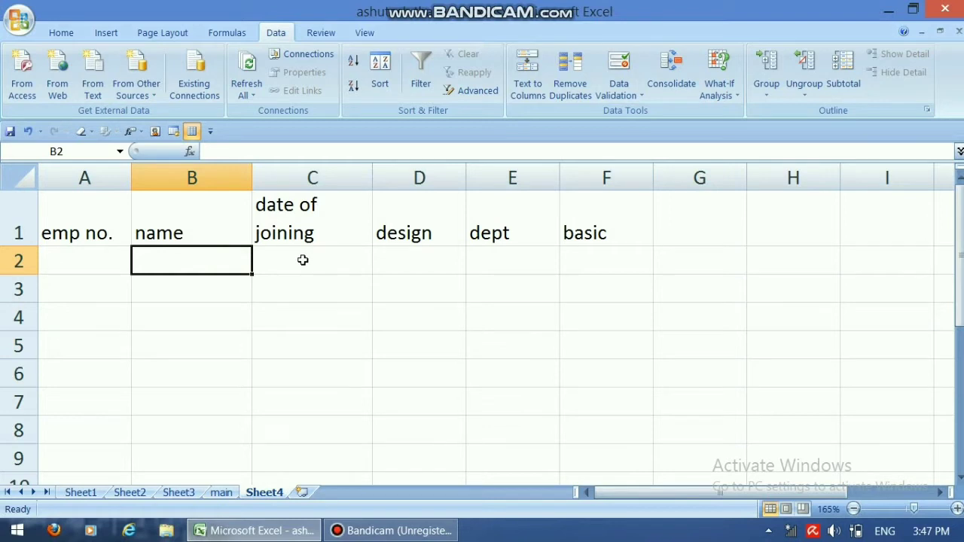
- Restrict the date of joining cells C2:C25 to dates between 1/1/2001 and an end date with data validation
{"action": "left_click_drag", "start_coordinate": [302, 260], "coordinate": [317, 289]}
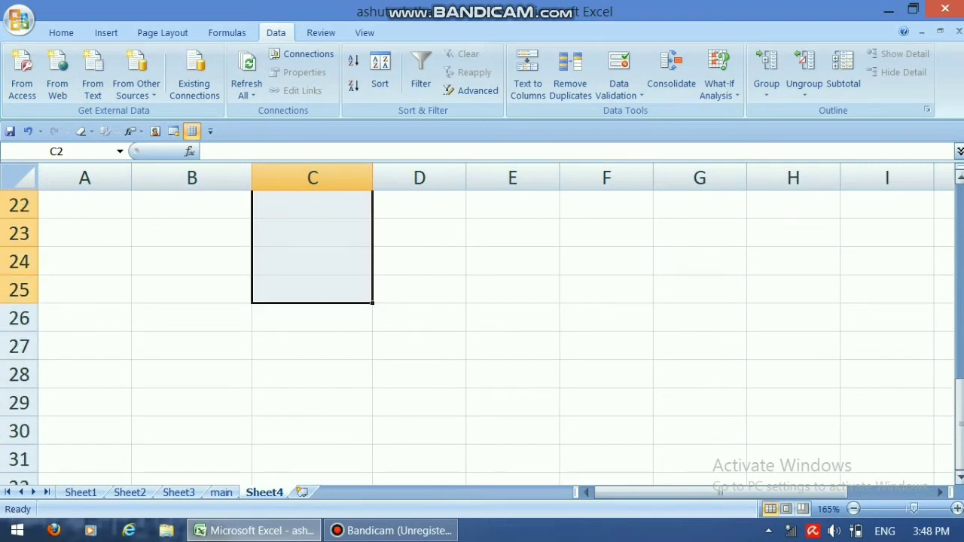
{"action": "left_click_drag", "start_coordinate": [960, 323], "coordinate": [961, 218]}
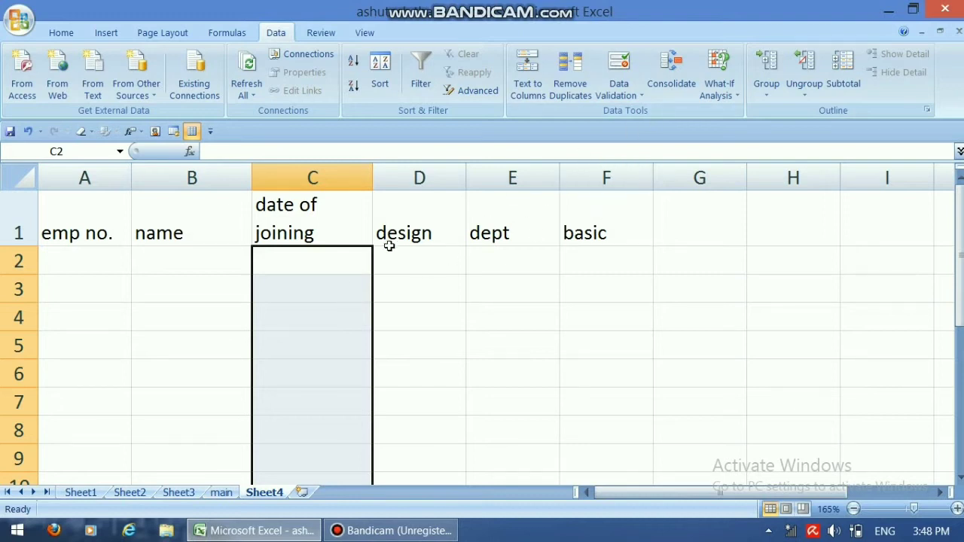
{"action": "left_click", "coordinate": [635, 92]}
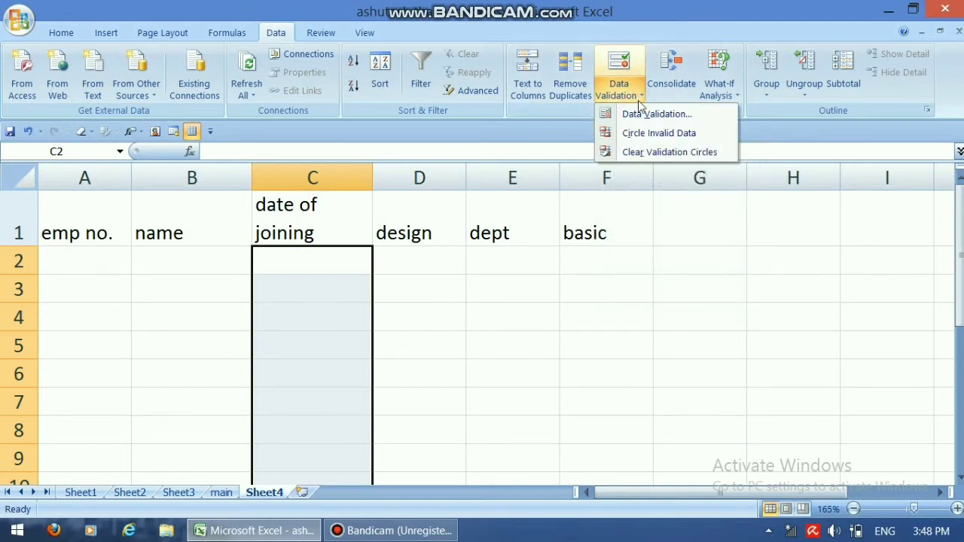
{"action": "left_click", "coordinate": [653, 113]}
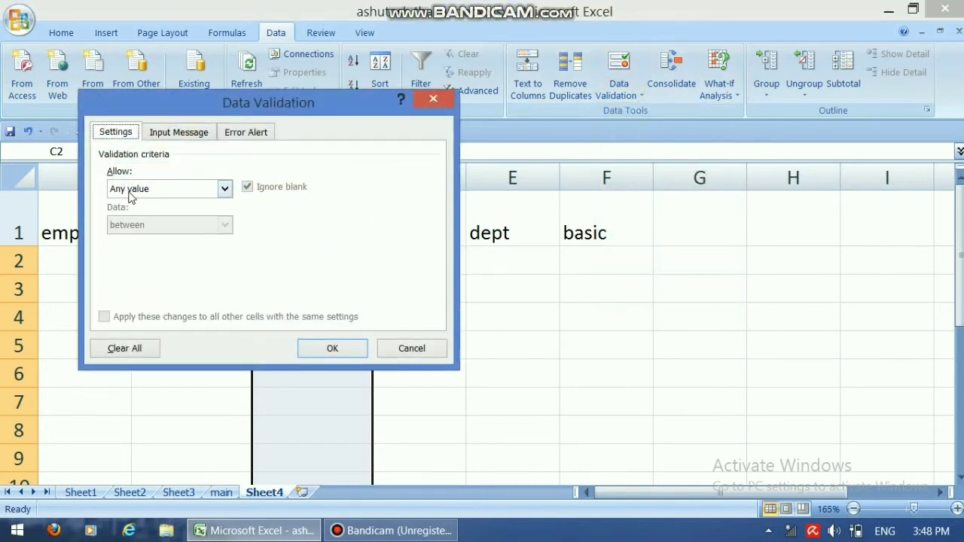
{"action": "left_click", "coordinate": [224, 189]}
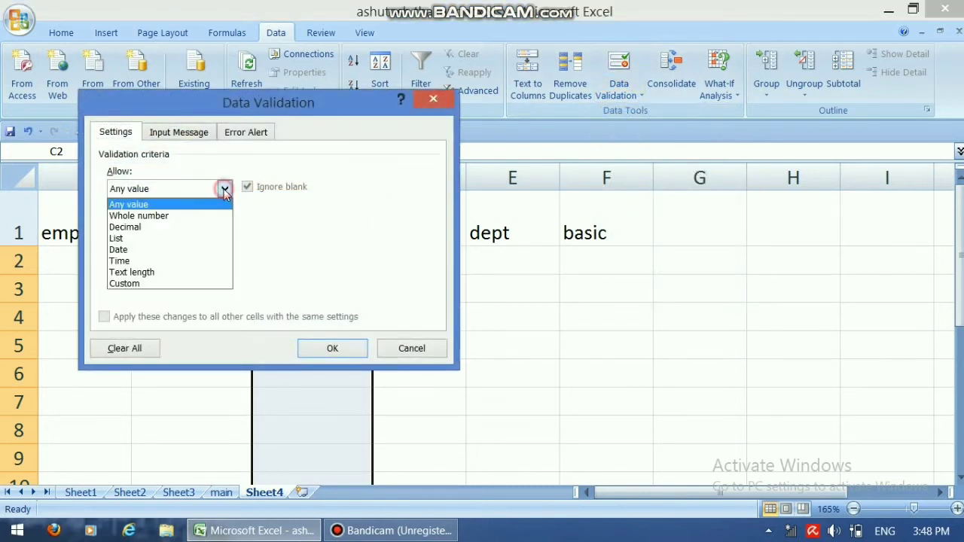
{"action": "left_click", "coordinate": [172, 251]}
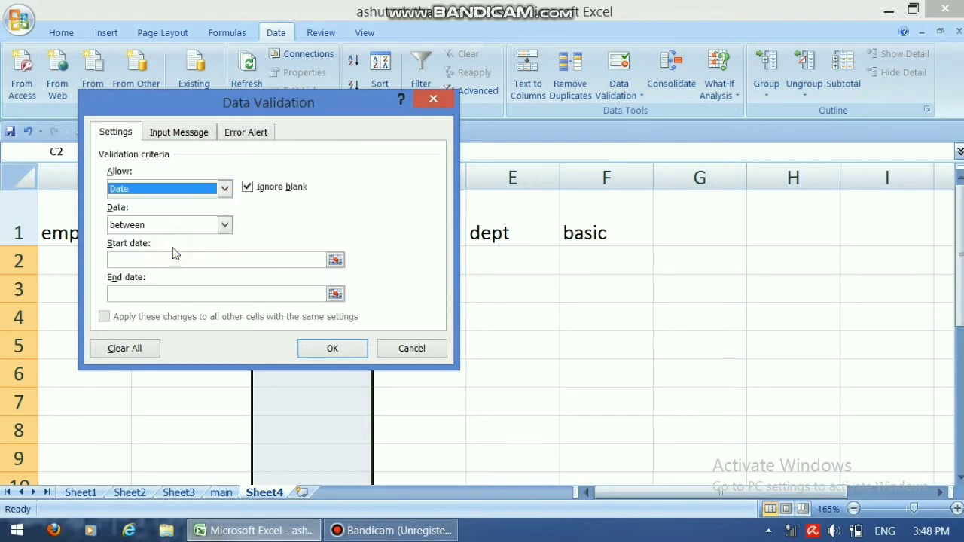
{"action": "left_click", "coordinate": [134, 263]}
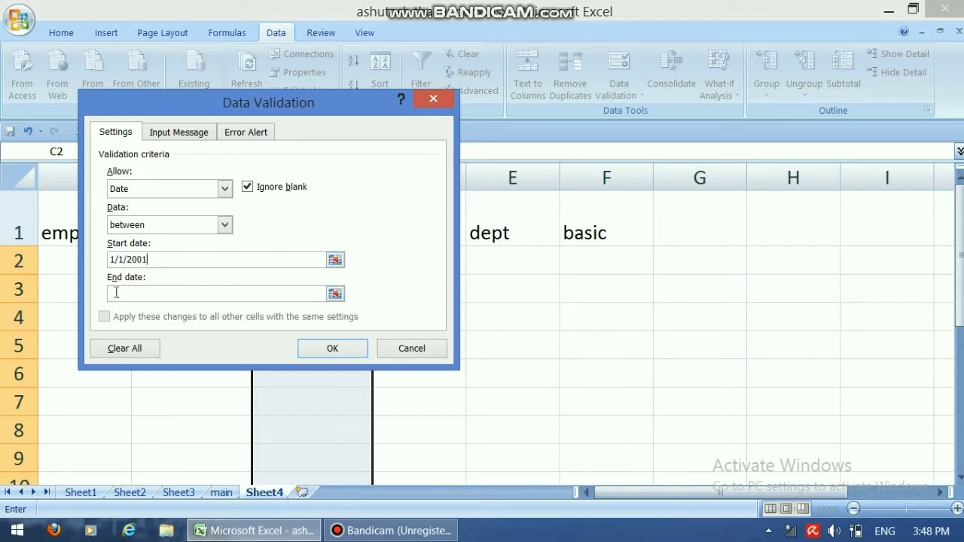
{"action": "left_click", "coordinate": [117, 293]}
{"action": "left_click", "coordinate": [334, 349]}
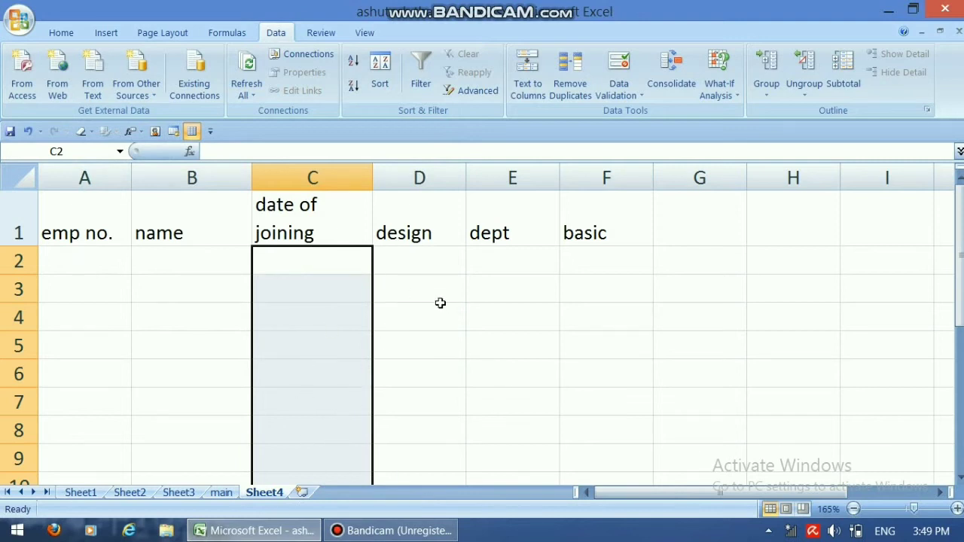
- Start a data validation rule of type List for the designation cells D2:D26
{"action": "left_click", "coordinate": [426, 260]}
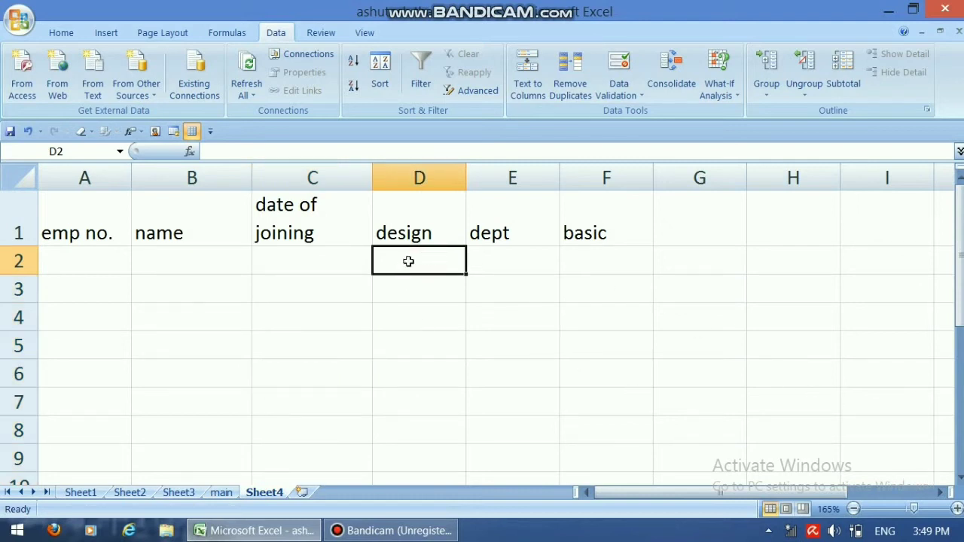
{"action": "left_click_drag", "start_coordinate": [409, 261], "coordinate": [429, 377]}
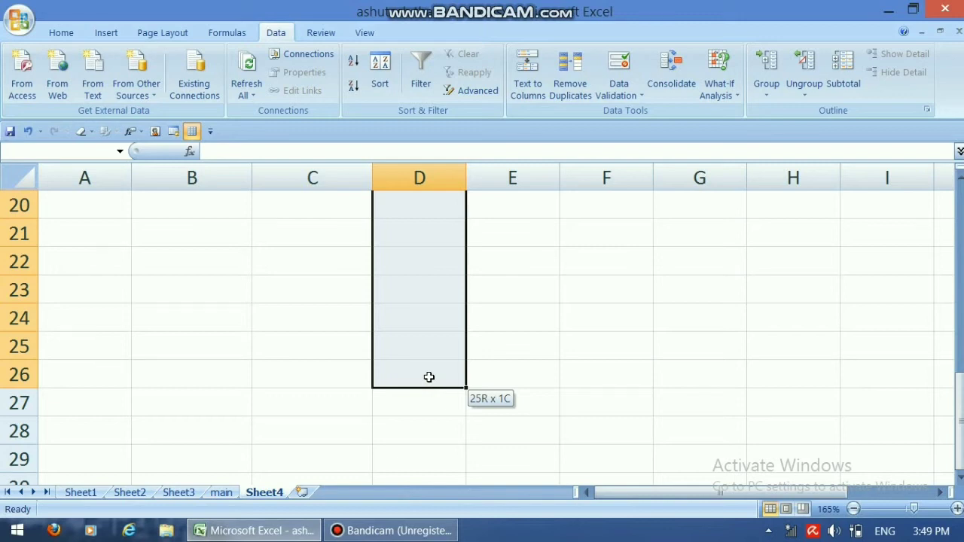
{"action": "left_click_drag", "start_coordinate": [429, 377], "coordinate": [429, 377]}
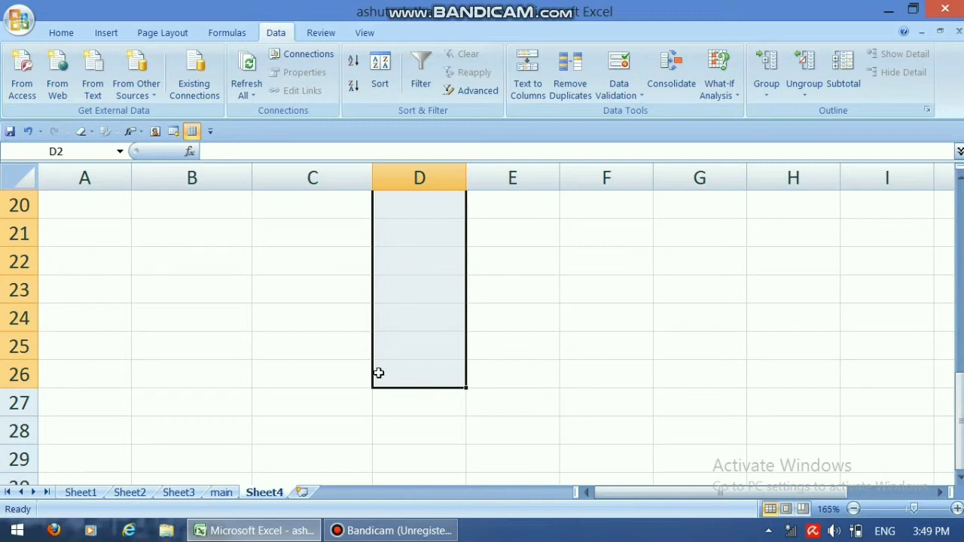
{"action": "left_click_drag", "start_coordinate": [960, 389], "coordinate": [960, 188]}
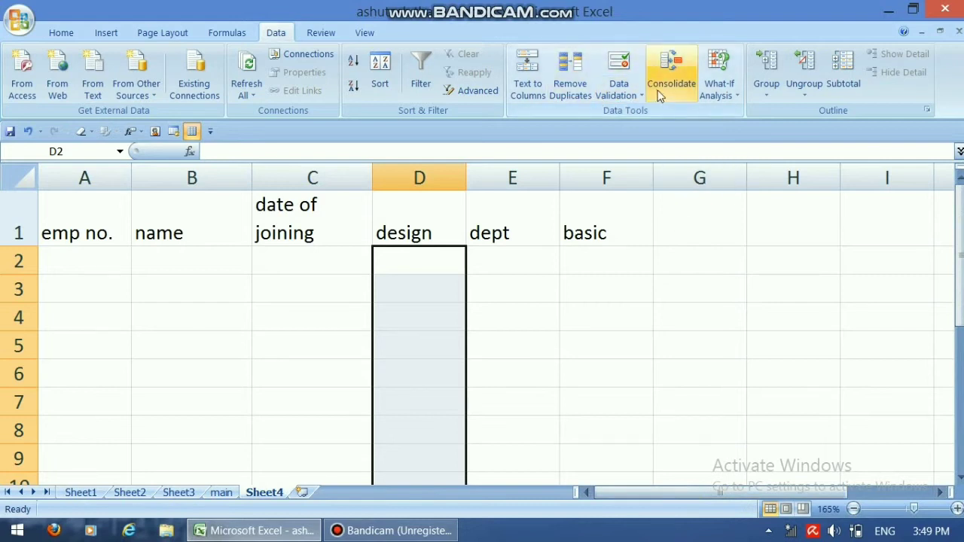
{"action": "left_click", "coordinate": [632, 87]}
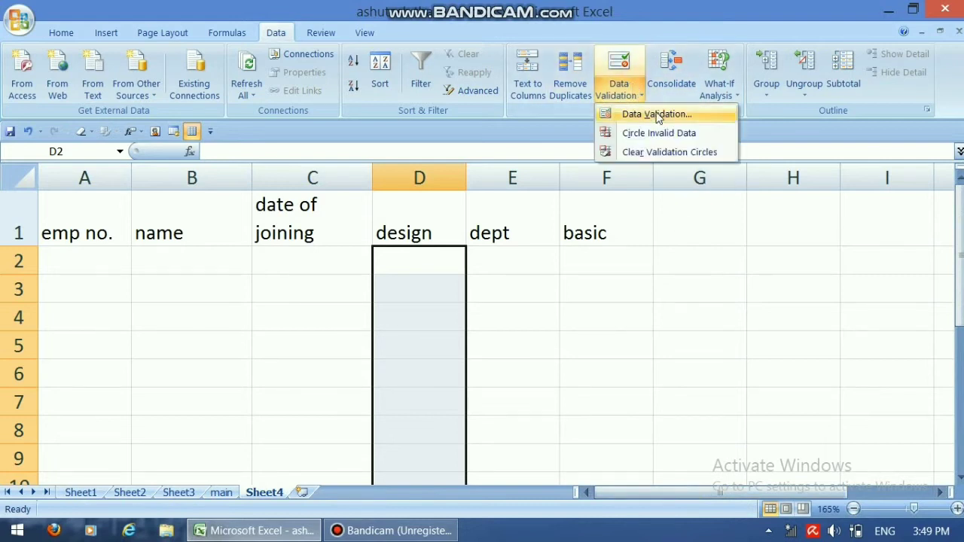
{"action": "left_click", "coordinate": [657, 116]}
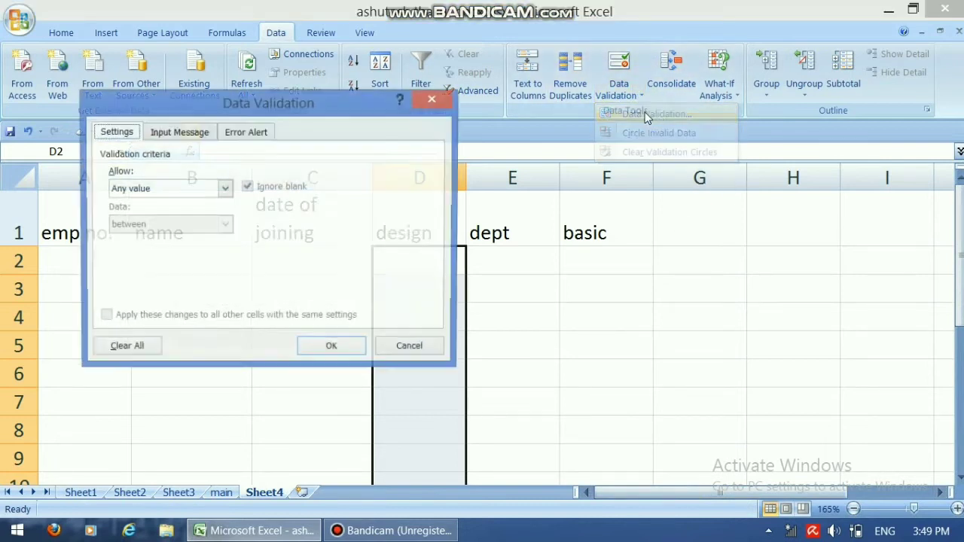
{"action": "left_click", "coordinate": [224, 190]}
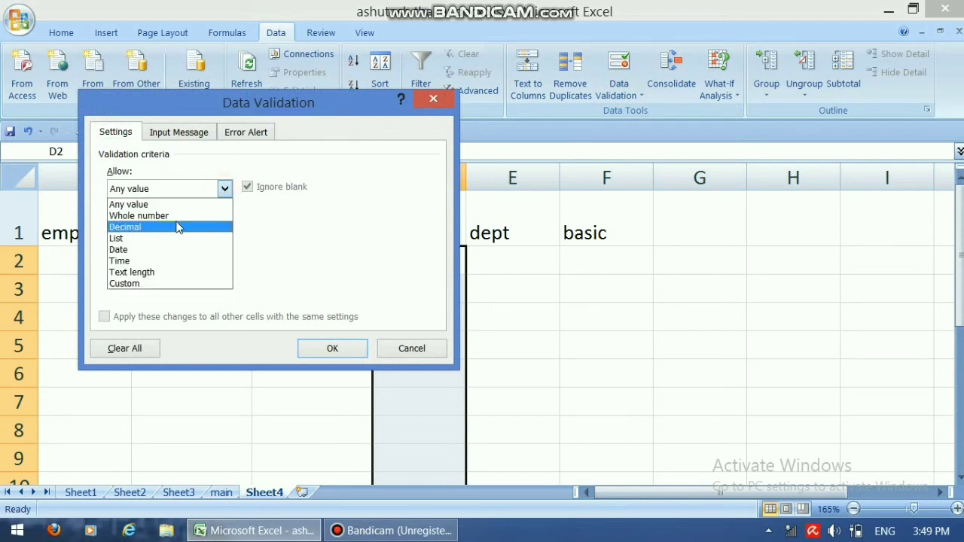
{"action": "left_click", "coordinate": [114, 239]}
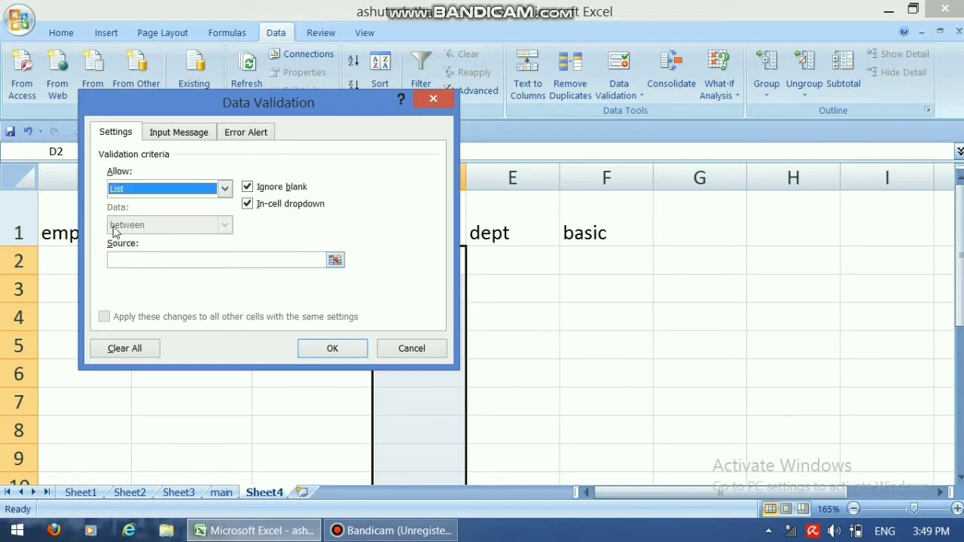
- Set the designation list's source to the desig entries in K2:K5 and apply the validation rule
{"action": "left_click", "coordinate": [334, 261]}
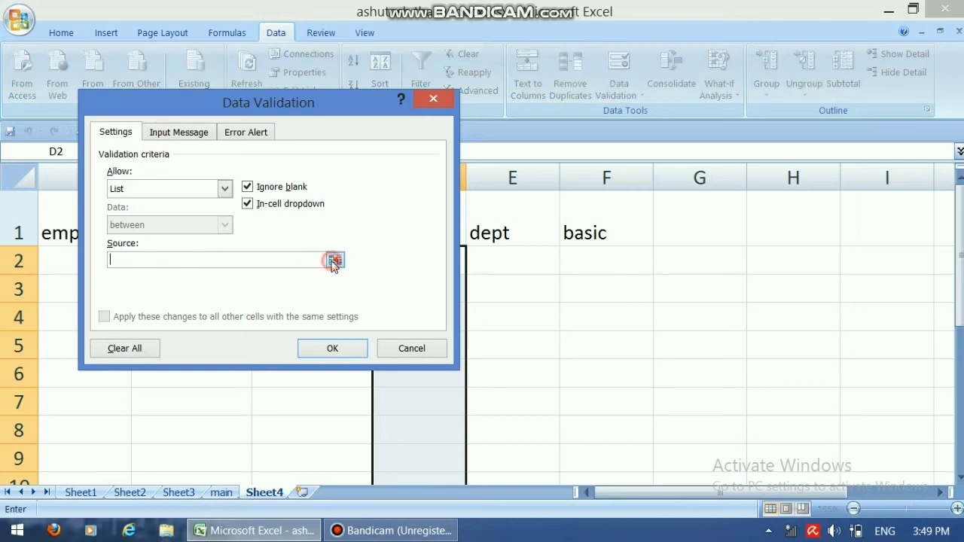
{"action": "left_click", "coordinate": [946, 493]}
{"action": "left_click", "coordinate": [946, 492]}
{"action": "left_click", "coordinate": [946, 493]}
{"action": "left_click", "coordinate": [945, 493]}
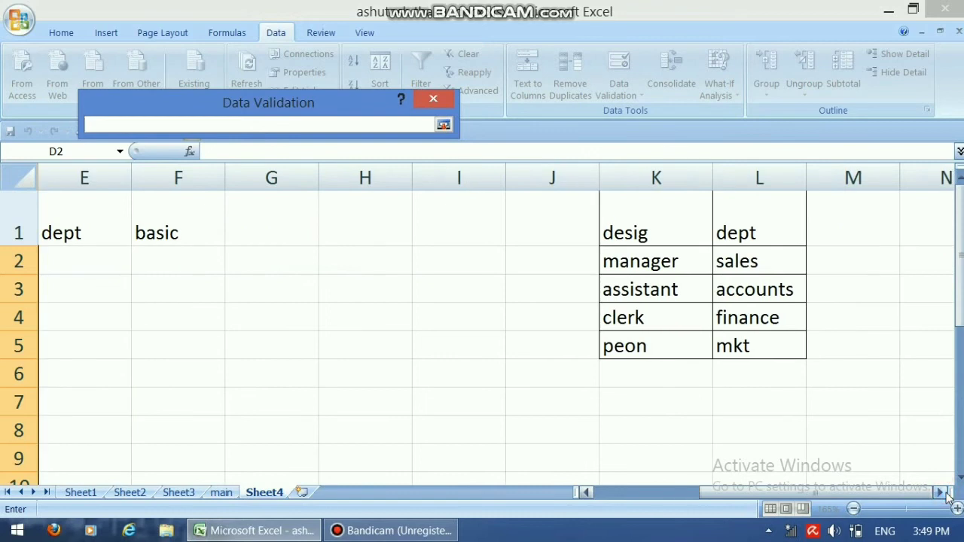
{"action": "left_click_drag", "start_coordinate": [654, 265], "coordinate": [653, 335]}
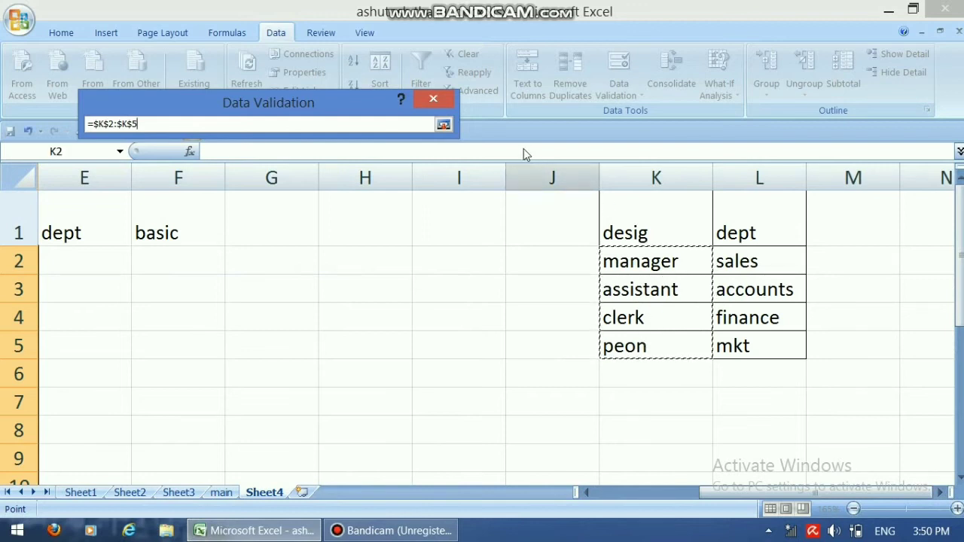
{"action": "left_click", "coordinate": [448, 126]}
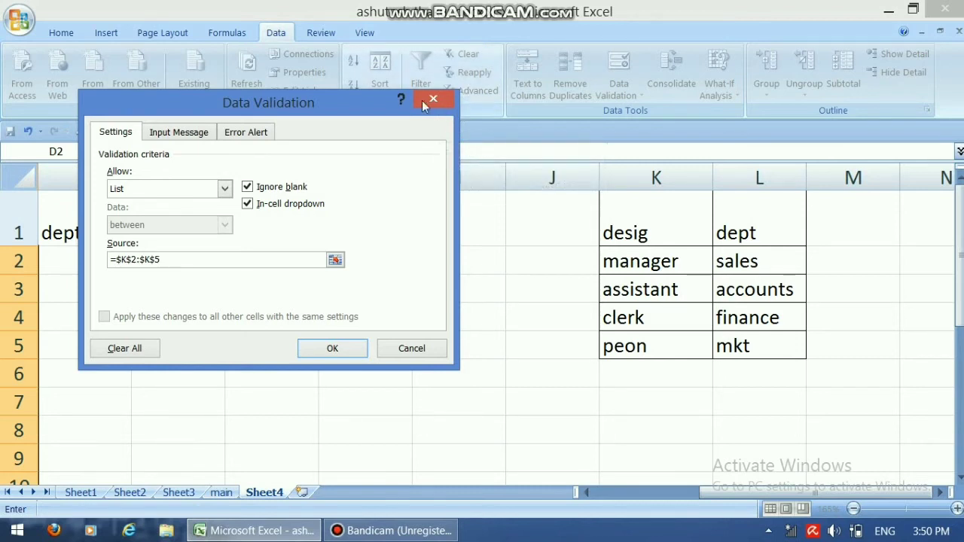
{"action": "left_click", "coordinate": [334, 349]}
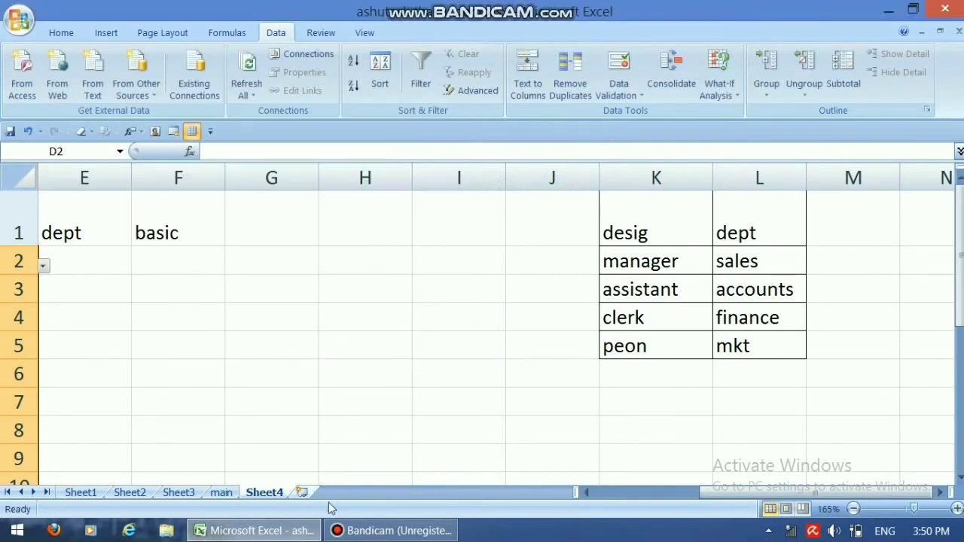
- Check the choices offered by the designation dropdown in cell D2
{"action": "left_click_drag", "start_coordinate": [735, 509], "coordinate": [656, 507]}
{"action": "left_click", "coordinate": [323, 276]}
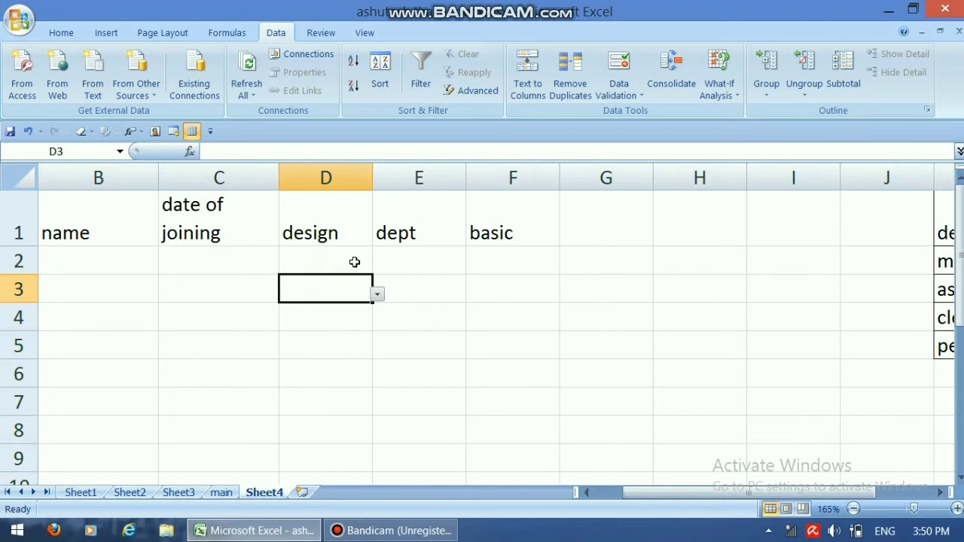
{"action": "left_click", "coordinate": [355, 262]}
{"action": "left_click", "coordinate": [376, 266]}
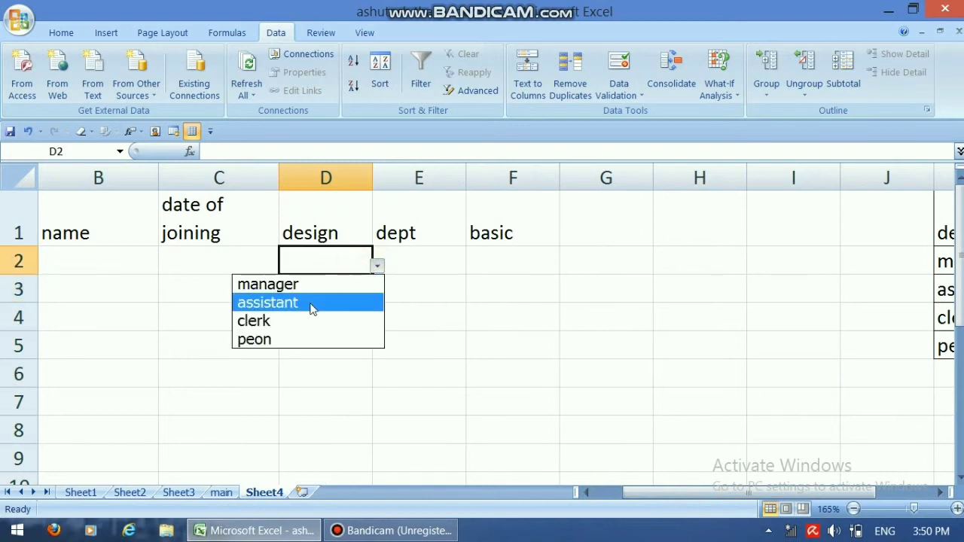
{"action": "left_click", "coordinate": [404, 261]}
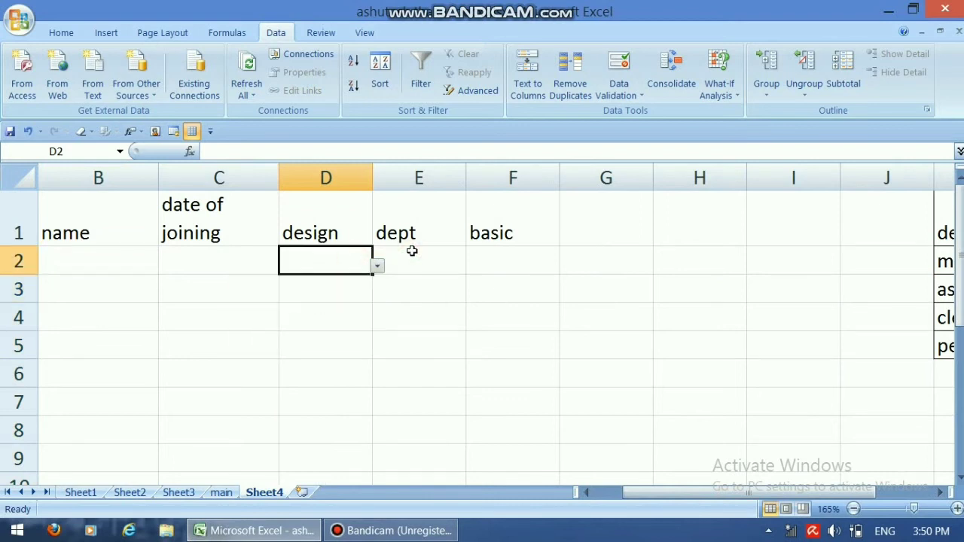
- Examine the dept entries in L2:L5 that will supply the list for the employee table's dept column
{"action": "left_click", "coordinate": [411, 252]}
{"action": "left_click_drag", "start_coordinate": [412, 251], "coordinate": [423, 417]}
{"action": "left_click", "coordinate": [941, 492]}
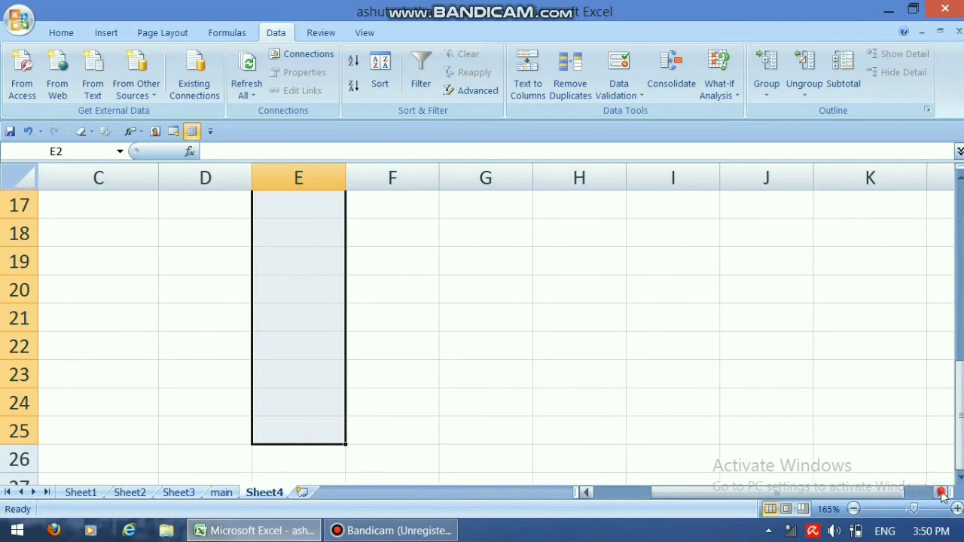
{"action": "left_click", "coordinate": [941, 493]}
{"action": "left_click", "coordinate": [941, 493]}
{"action": "left_click", "coordinate": [942, 493]}
{"action": "left_click", "coordinate": [941, 493]}
{"action": "left_click_drag", "start_coordinate": [959, 452], "coordinate": [959, 188]}
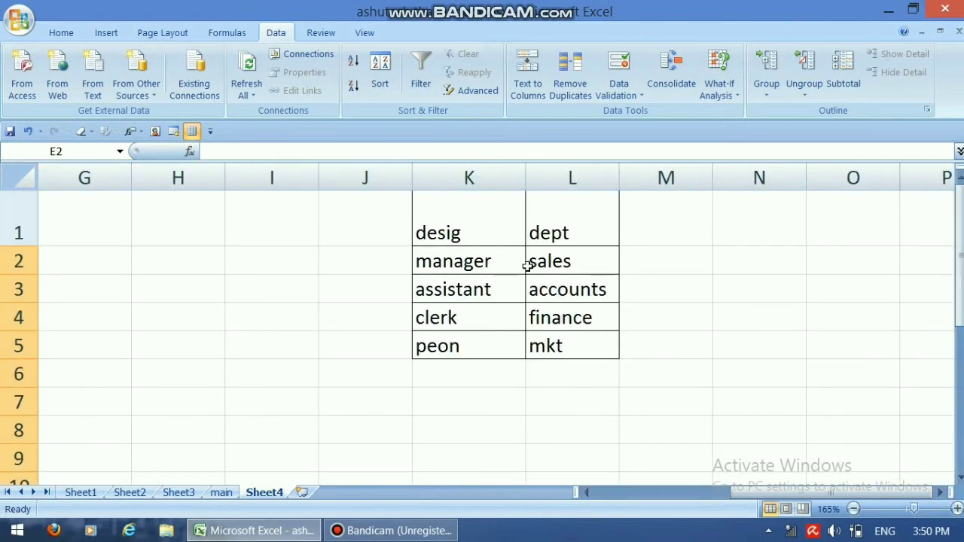
{"action": "left_click_drag", "start_coordinate": [557, 261], "coordinate": [555, 343]}
{"action": "left_click_drag", "start_coordinate": [783, 490], "coordinate": [616, 502]}
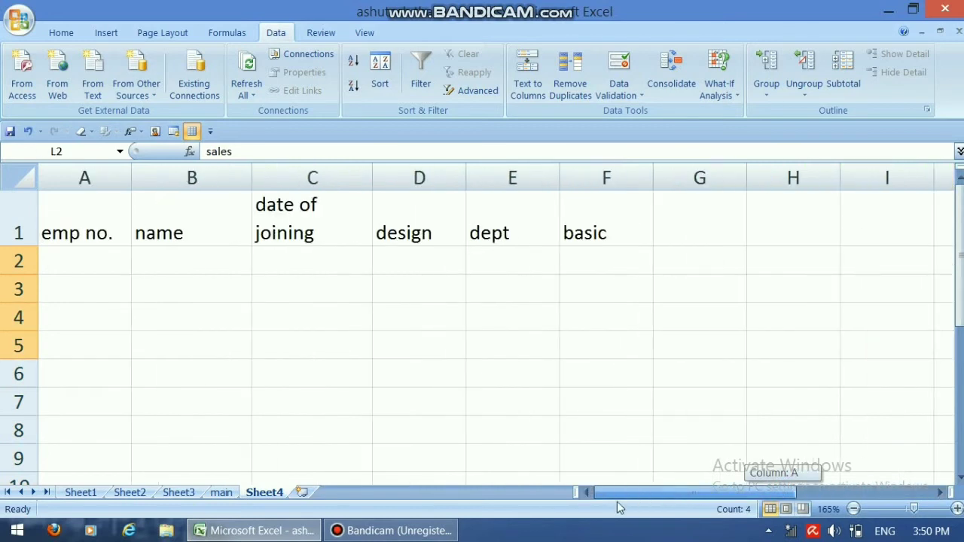
- Start a data validation rule of type List for the dept cells from E2 down
{"action": "left_click_drag", "start_coordinate": [523, 263], "coordinate": [492, 497]}
{"action": "left_click_drag", "start_coordinate": [491, 464], "coordinate": [510, 412]}
{"action": "left_click", "coordinate": [620, 71]}
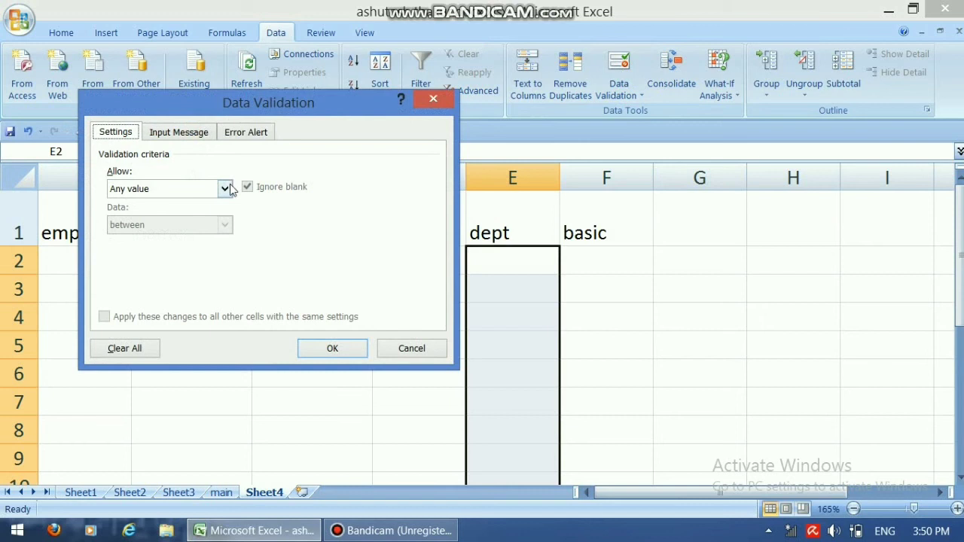
{"action": "left_click", "coordinate": [225, 188]}
{"action": "left_click", "coordinate": [143, 236]}
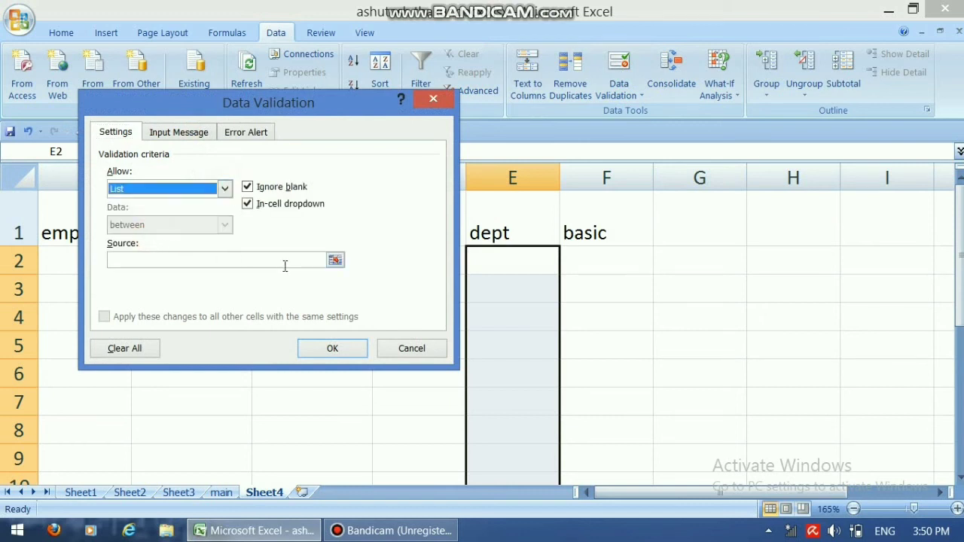
- Set the dept list's source to the entries in L2:L5 and apply the validation rule
{"action": "left_click", "coordinate": [335, 260]}
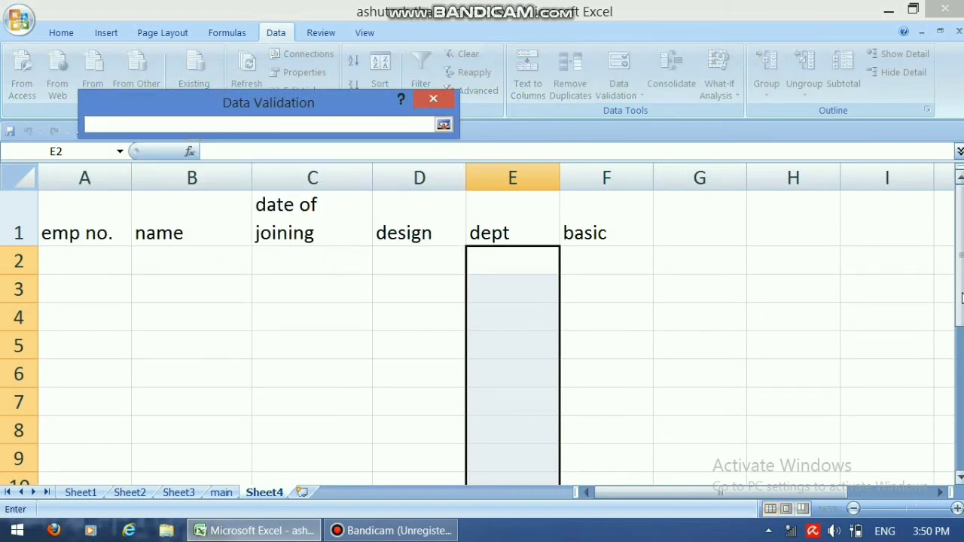
{"action": "left_click", "coordinate": [940, 491]}
{"action": "left_click", "coordinate": [939, 492]}
{"action": "left_click", "coordinate": [940, 492]}
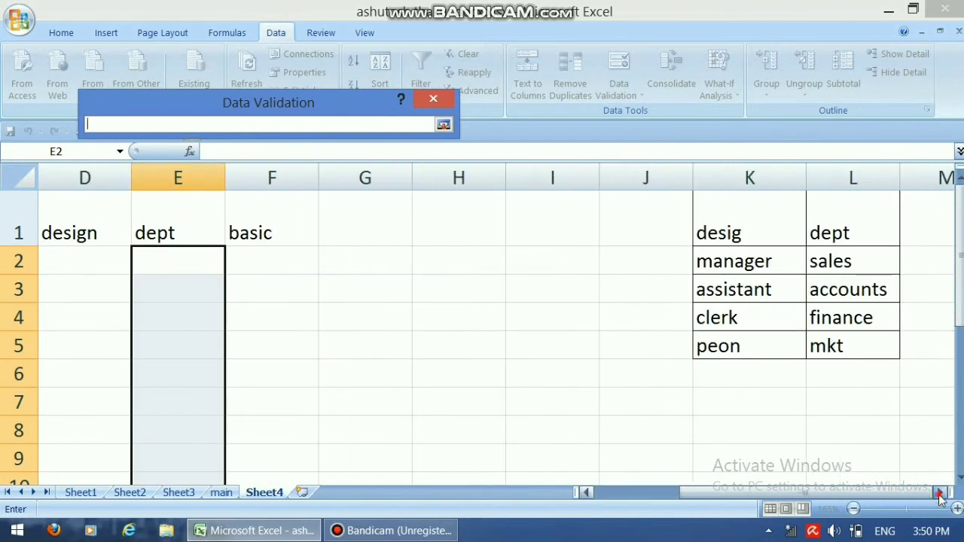
{"action": "left_click", "coordinate": [940, 491]}
{"action": "left_click_drag", "start_coordinate": [744, 256], "coordinate": [753, 339]}
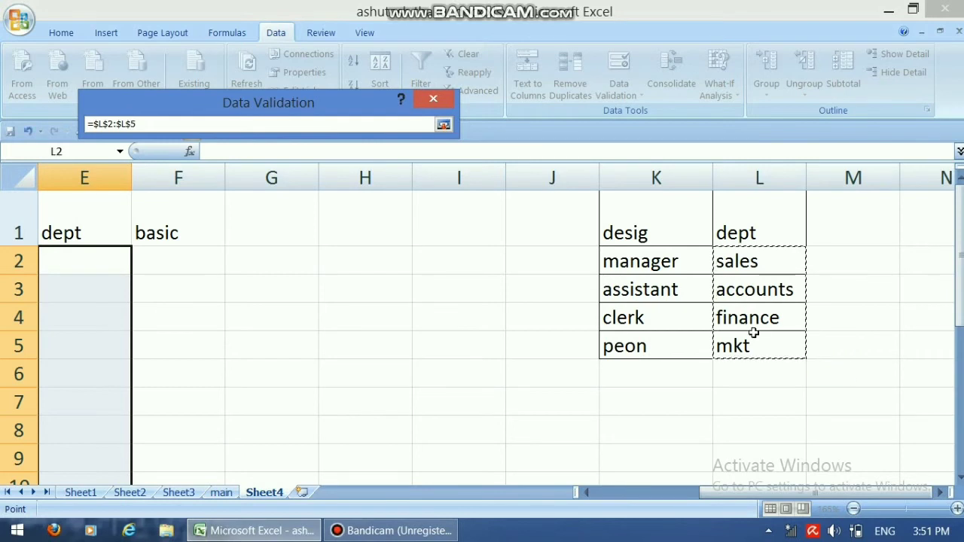
{"action": "left_click", "coordinate": [443, 125]}
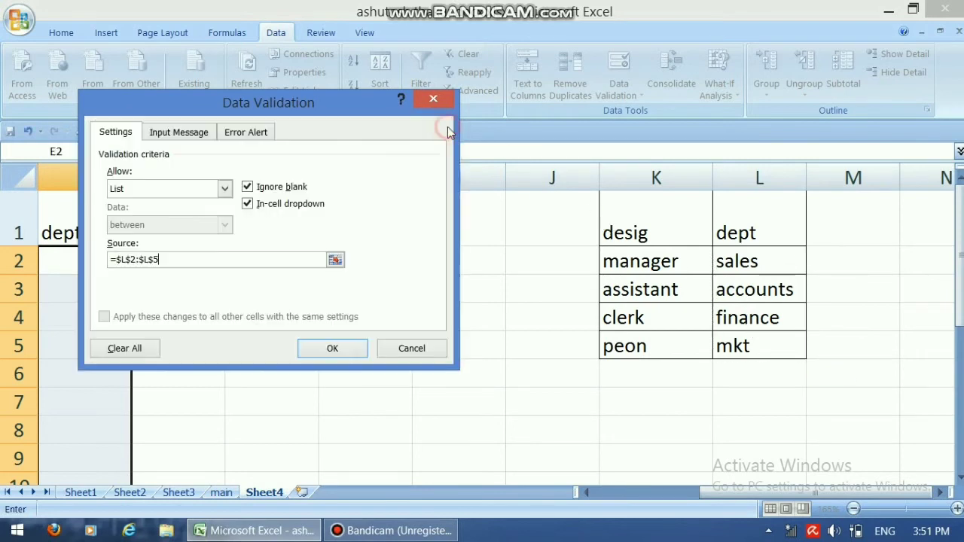
{"action": "left_click", "coordinate": [326, 352]}
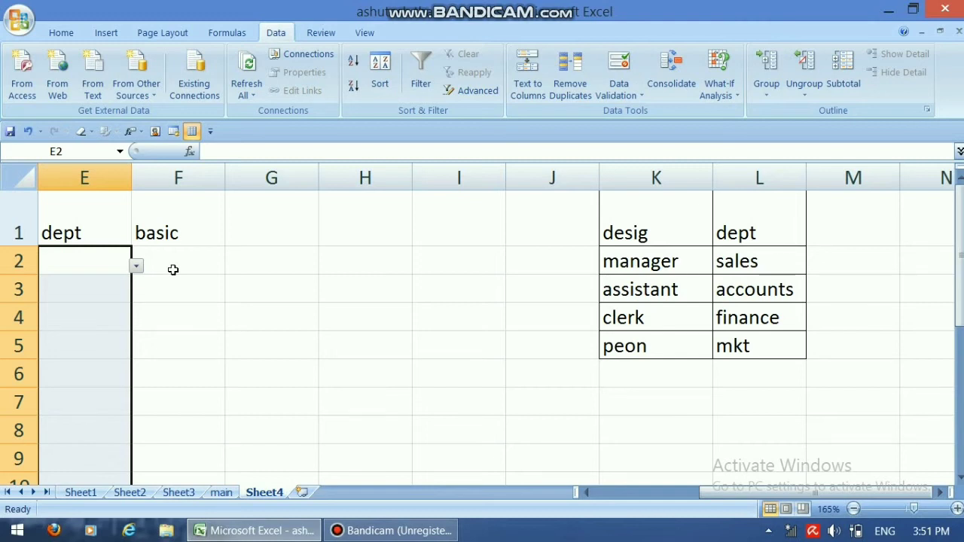
- Restrict the basic cells F2:F26 to decimal values between 15000 and 50000 with data validation
{"action": "left_click_drag", "start_coordinate": [172, 266], "coordinate": [178, 437]}
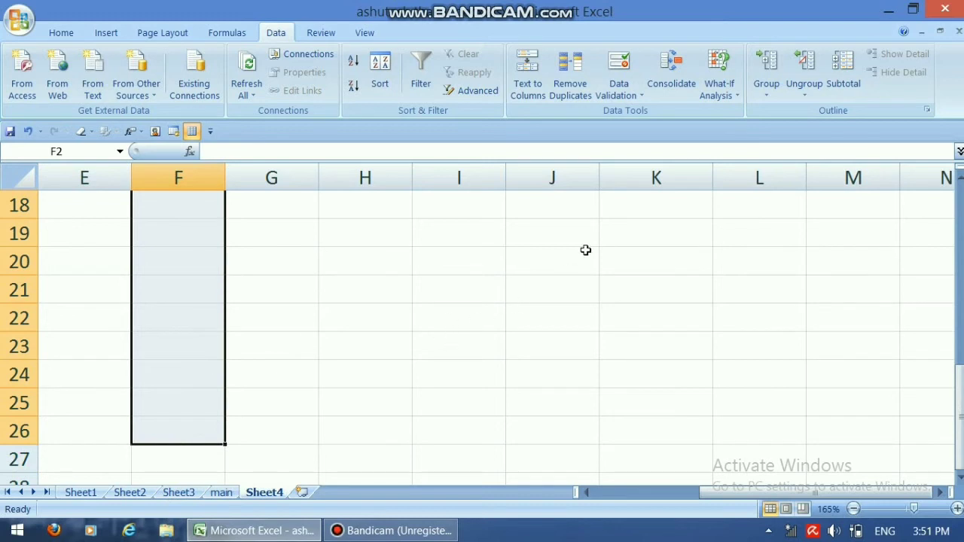
{"action": "left_click", "coordinate": [629, 93]}
{"action": "left_click", "coordinate": [652, 114]}
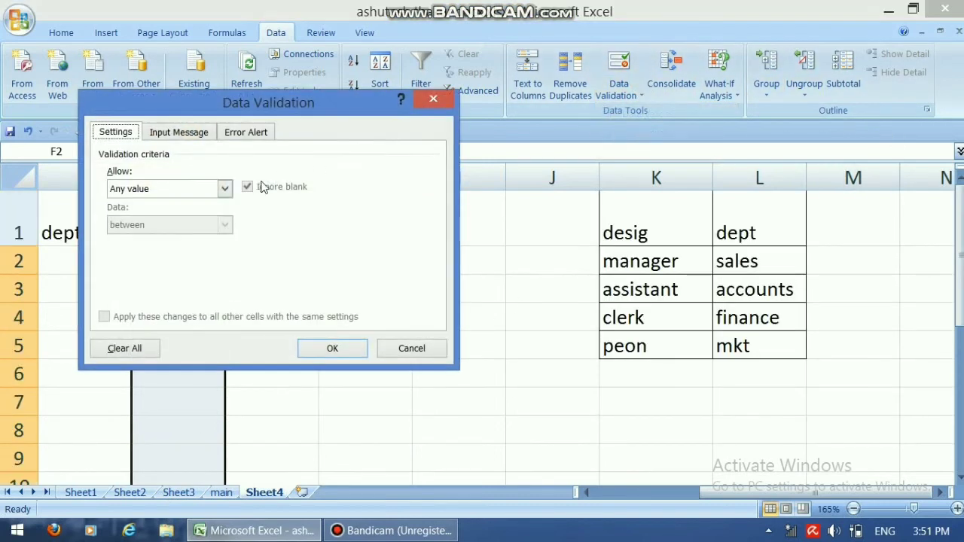
{"action": "left_click", "coordinate": [224, 188]}
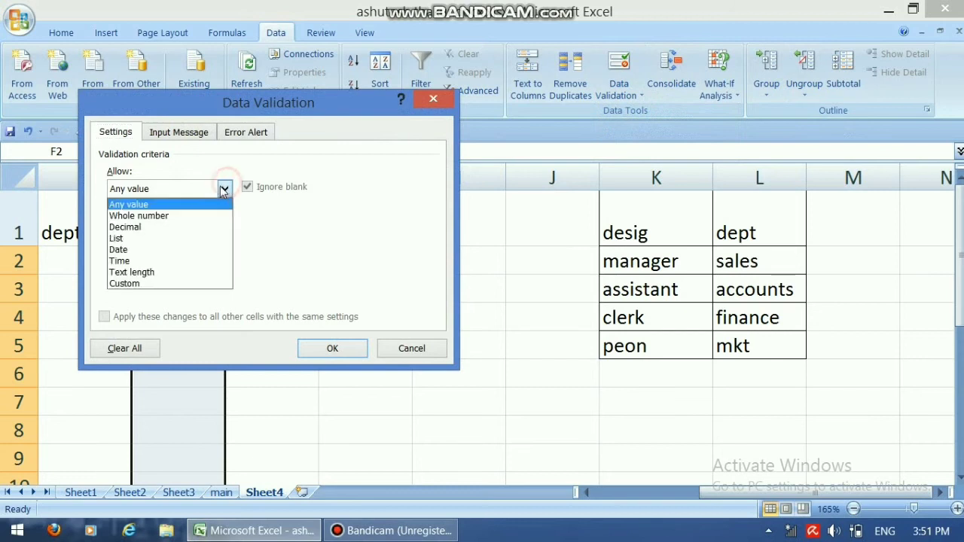
{"action": "left_click", "coordinate": [149, 235]}
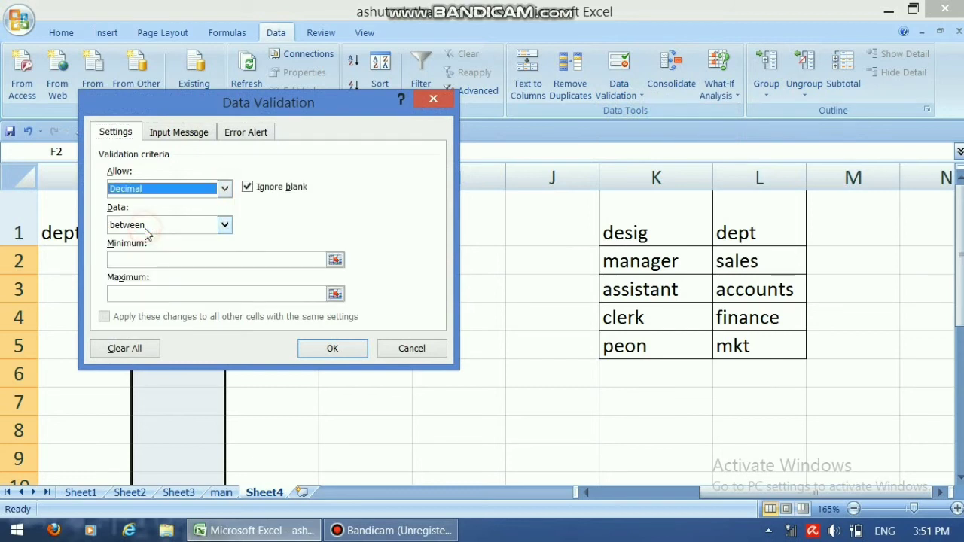
{"action": "left_click", "coordinate": [170, 259]}
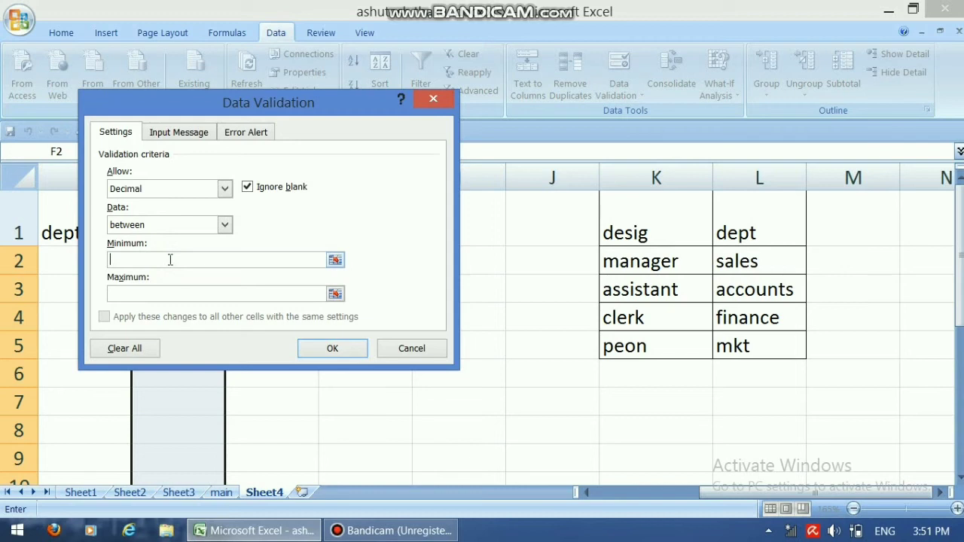
{"action": "type", "text": "15000"}
{"action": "left_click", "coordinate": [172, 292]}
{"action": "type", "text": "50000"}
{"action": "left_click", "coordinate": [329, 351]}
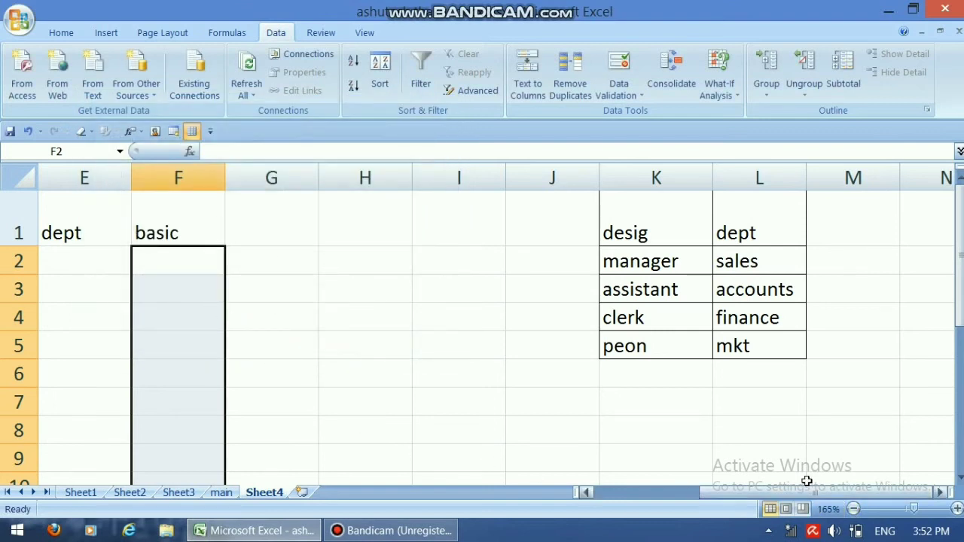
- Test the emp no. validation rule by trying to enter -23 in cell A2
{"action": "left_click_drag", "start_coordinate": [818, 491], "coordinate": [616, 519]}
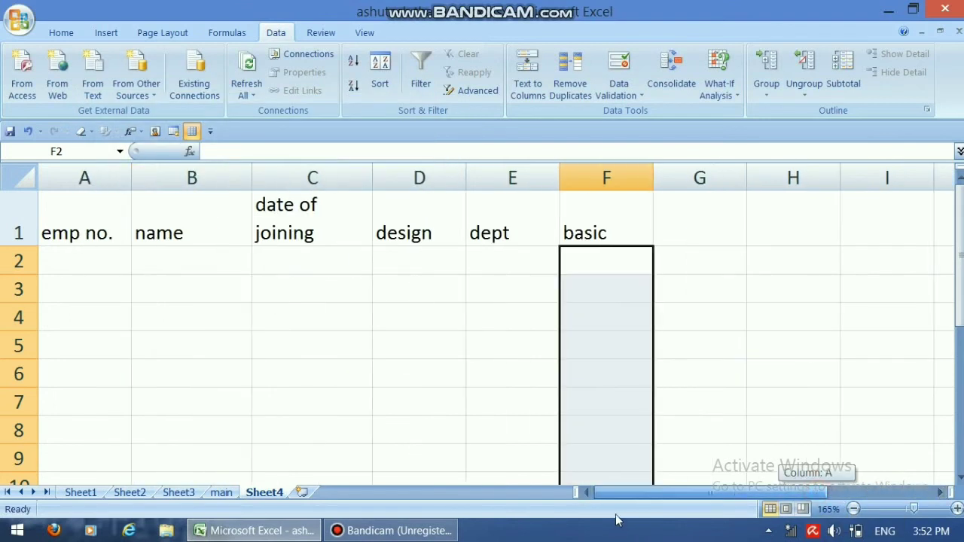
{"action": "left_click", "coordinate": [103, 258]}
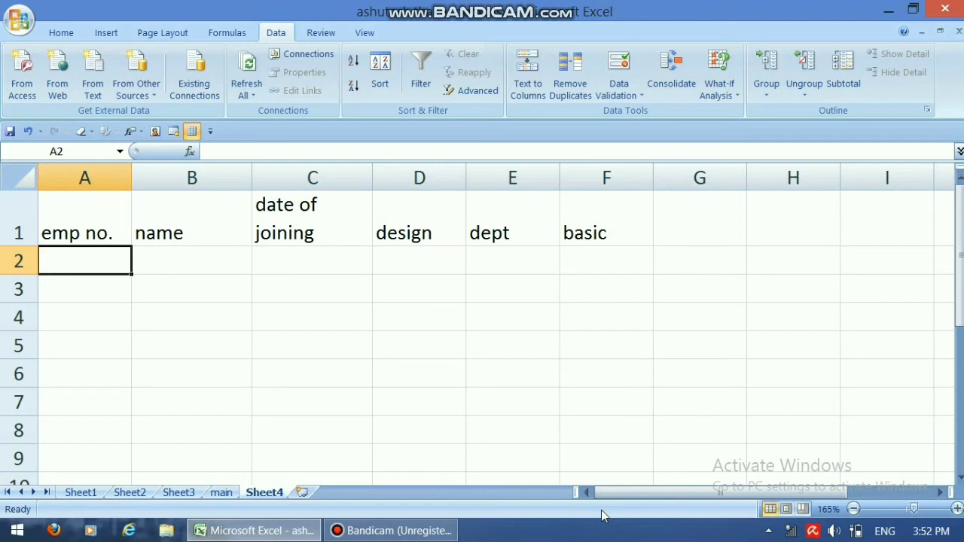
{"action": "type", "text": "-23"}
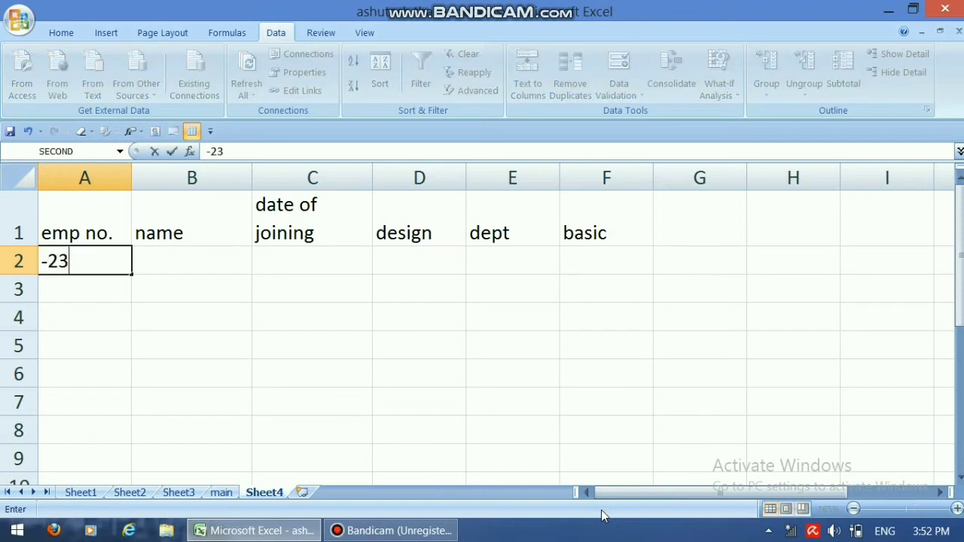
{"action": "key", "text": "Return"}
{"action": "key", "text": "Return"}
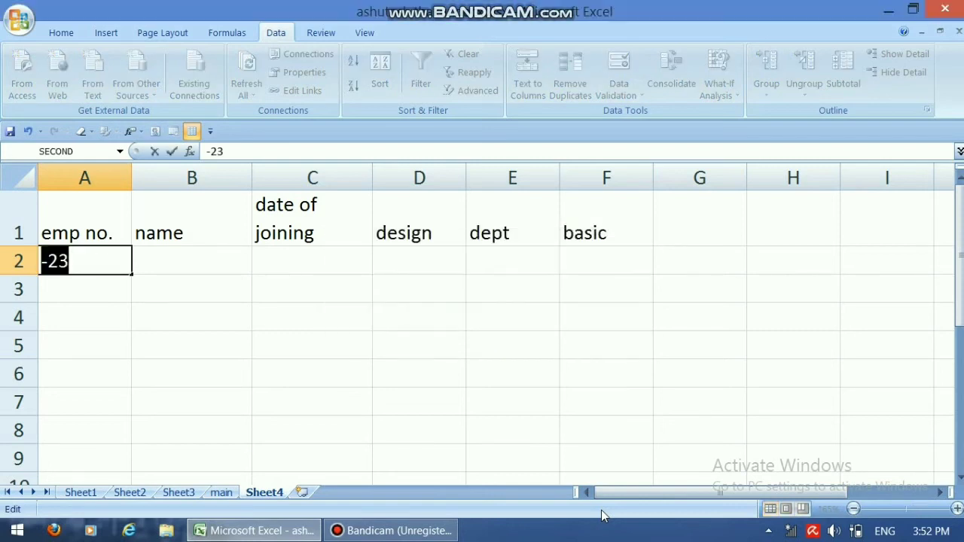
- Enter emp no. 1 in A2 and the employee's first name in B2
{"action": "type", "text": "1"}
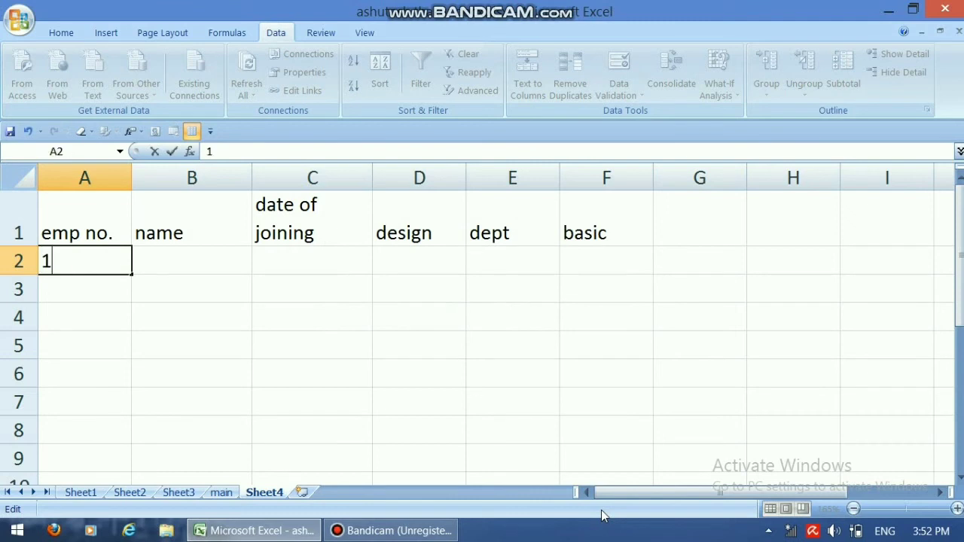
{"action": "key", "text": "Return"}
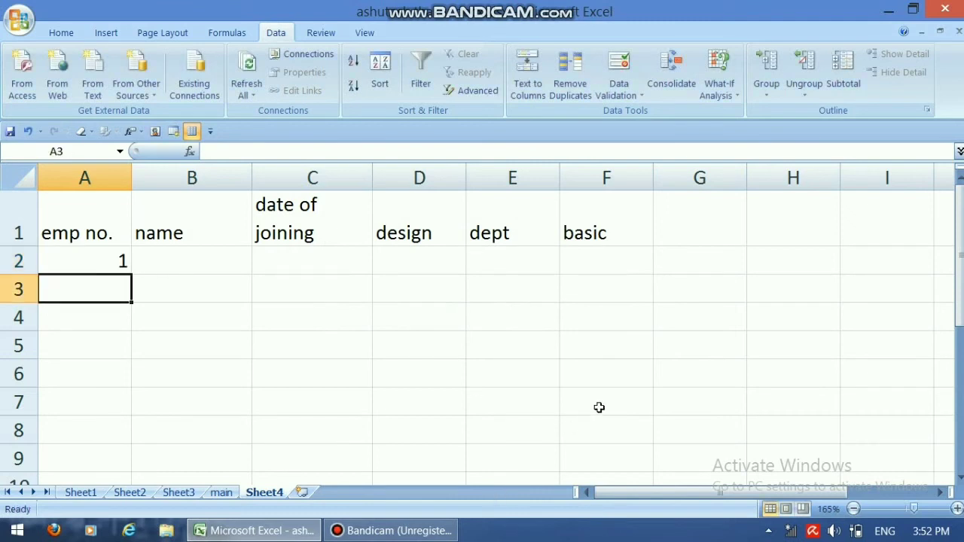
{"action": "left_click", "coordinate": [227, 266]}
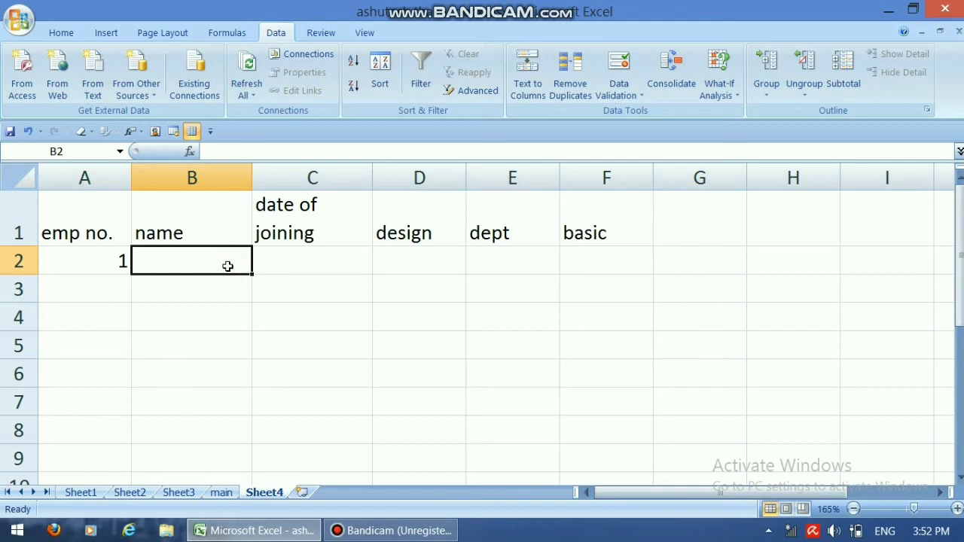
{"action": "type", "text": "shagsha"}
{"action": "key", "text": "BackSpace"}
{"action": "key", "text": "BackSpace"}
{"action": "key", "text": "BackSpace"}
{"action": "key", "text": "BackSpace"}
{"action": "key", "text": "BackSpace"}
{"action": "key", "text": "BackSpace"}
{"action": "key", "text": "BackSpace"}
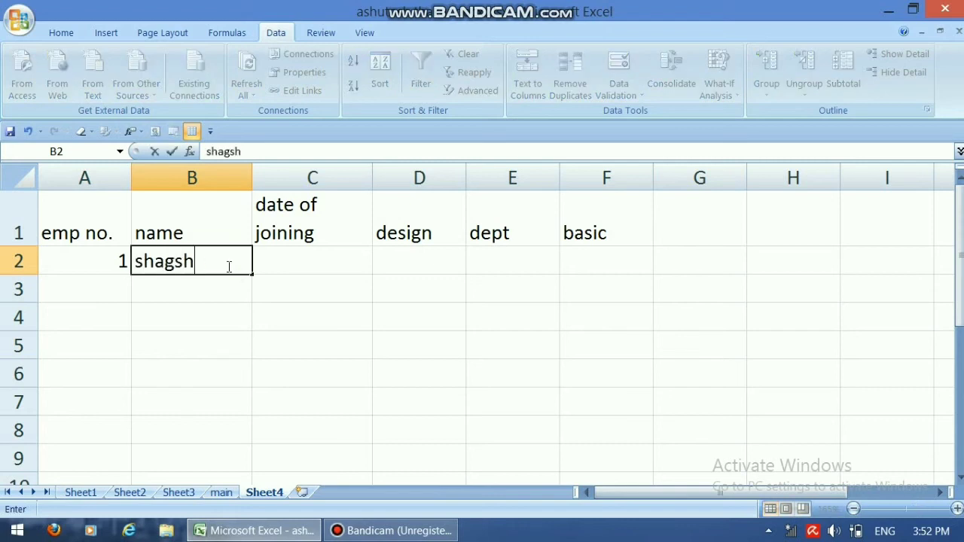
{"action": "type", "text": "de"}
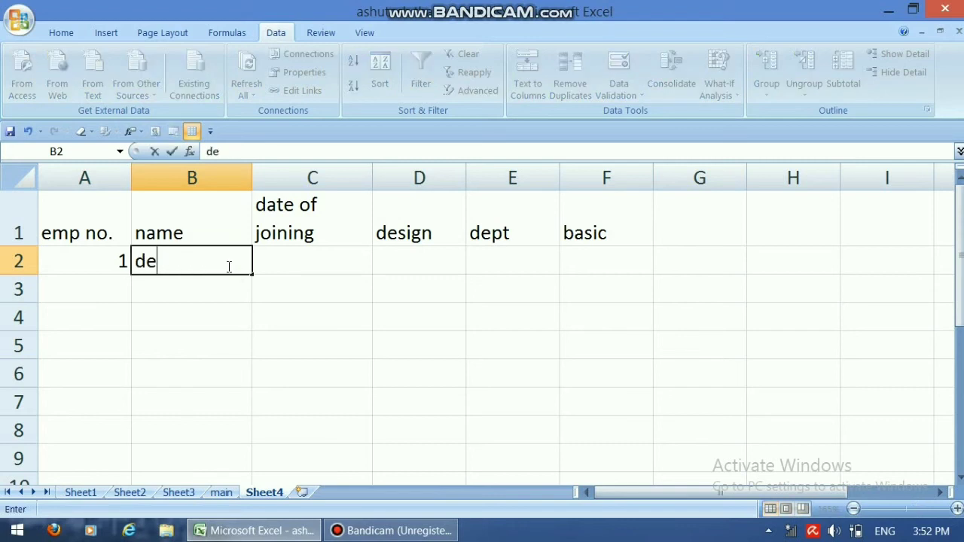
{"action": "type", "text": "epender"}
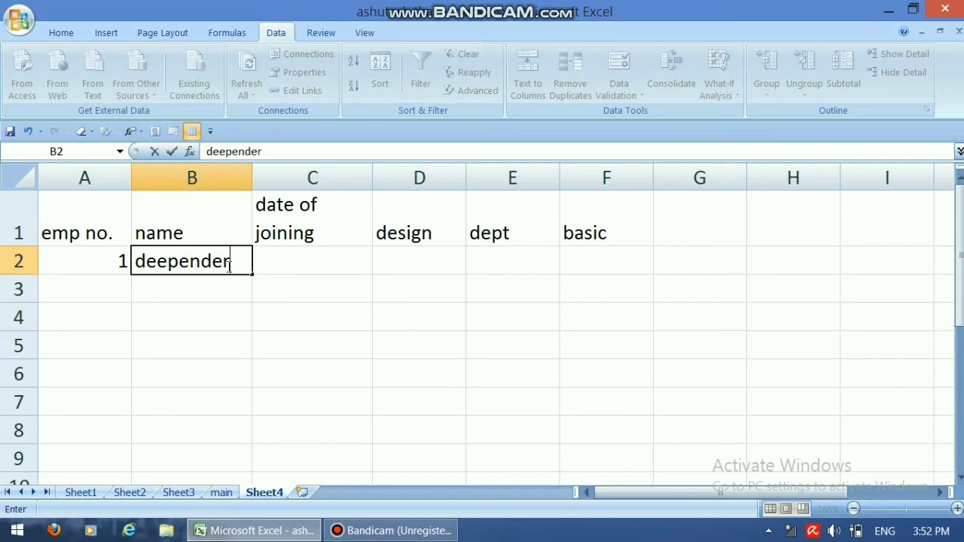
- Test the date of joining validation rule by trying to enter 1/1/2000 in cell C2
{"action": "left_click", "coordinate": [298, 257]}
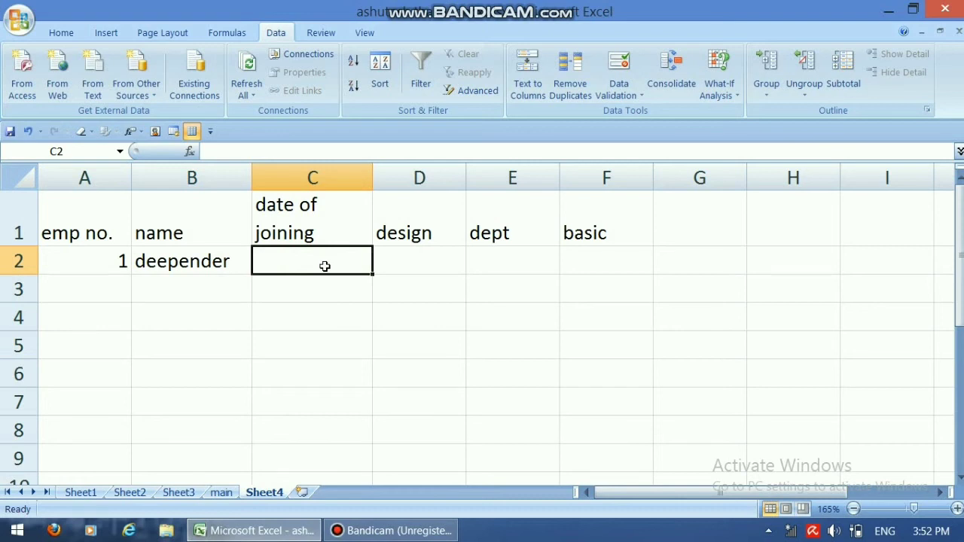
{"action": "type", "text": "1/"}
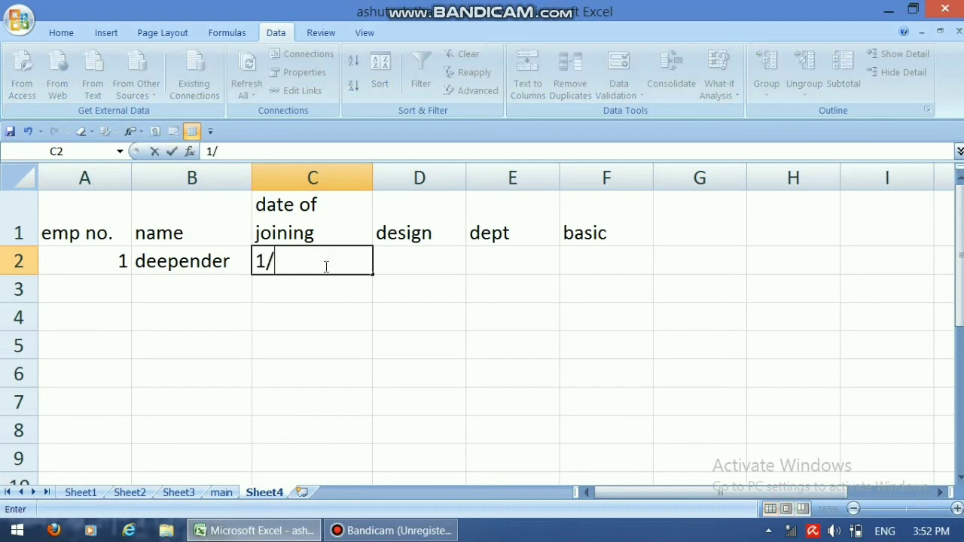
{"action": "type", "text": "1/2000"}
{"action": "key", "text": "Return"}
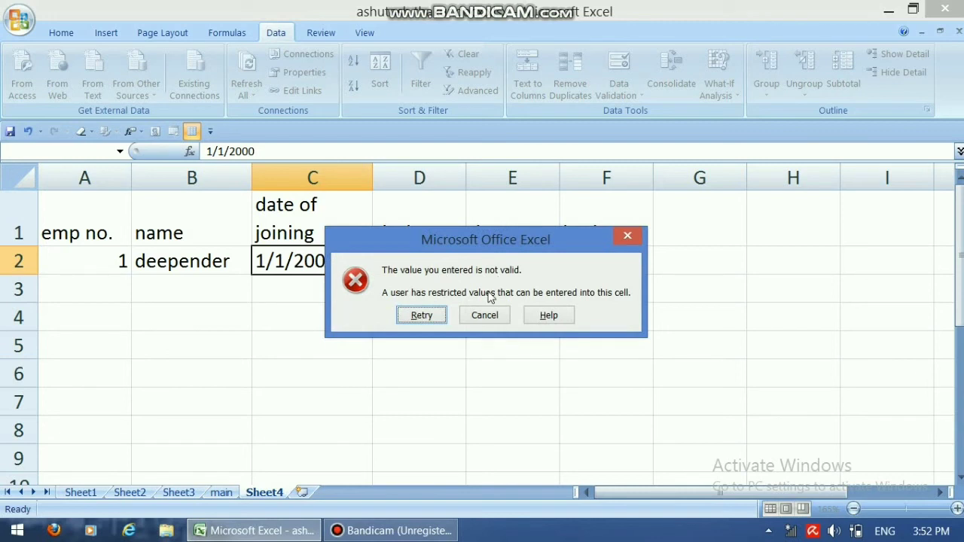
{"action": "left_click", "coordinate": [419, 318]}
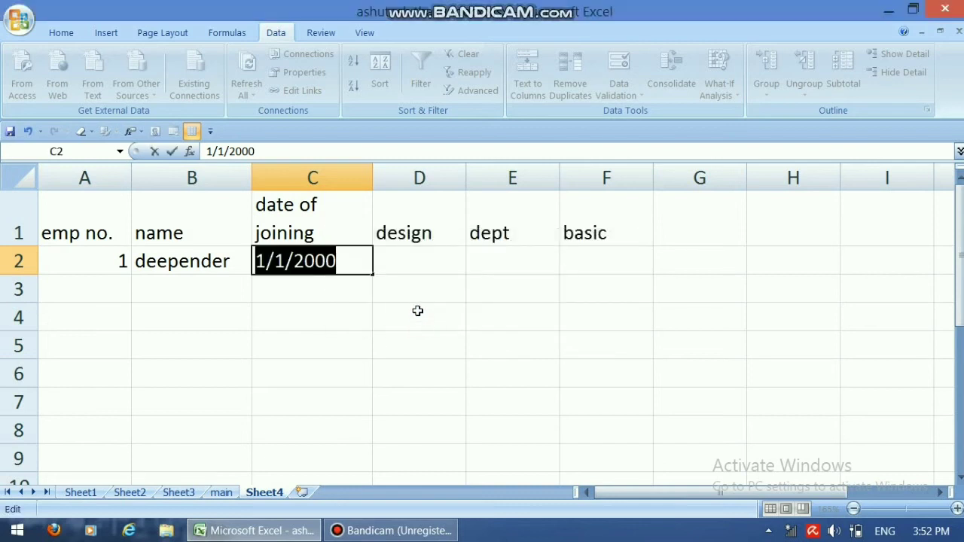
- Enter 12/5/2005 as the first employee's date of joining in cell C2
{"action": "type", "text": "12"}
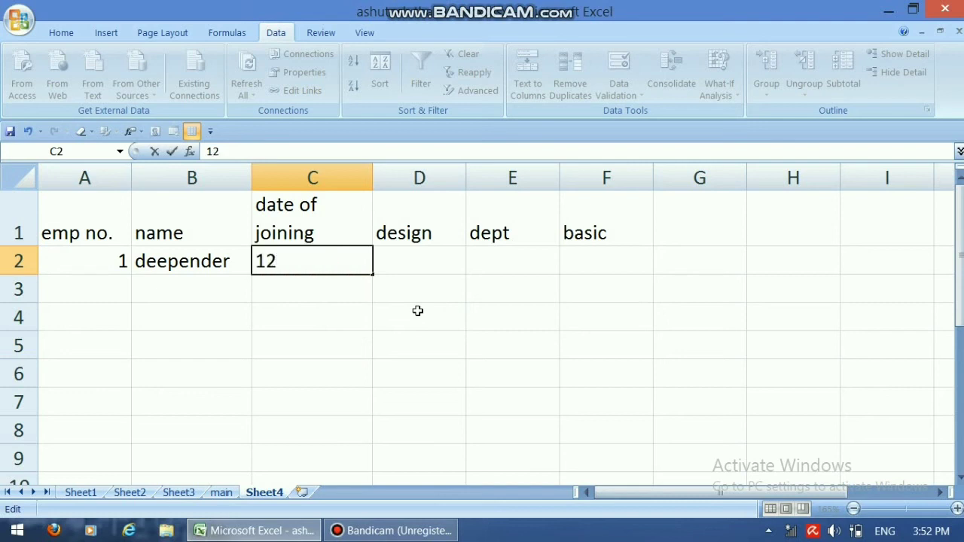
{"action": "type", "text": "/5/2"}
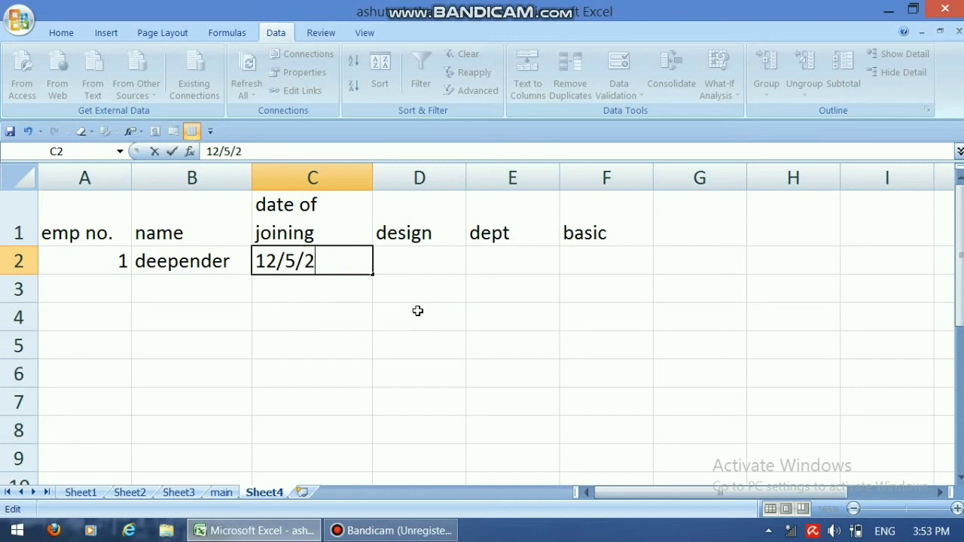
{"action": "type", "text": "005"}
- Choose assistant as the designation in D2 and mkt as the department in E2 from their validation lists
{"action": "left_click", "coordinate": [406, 266]}
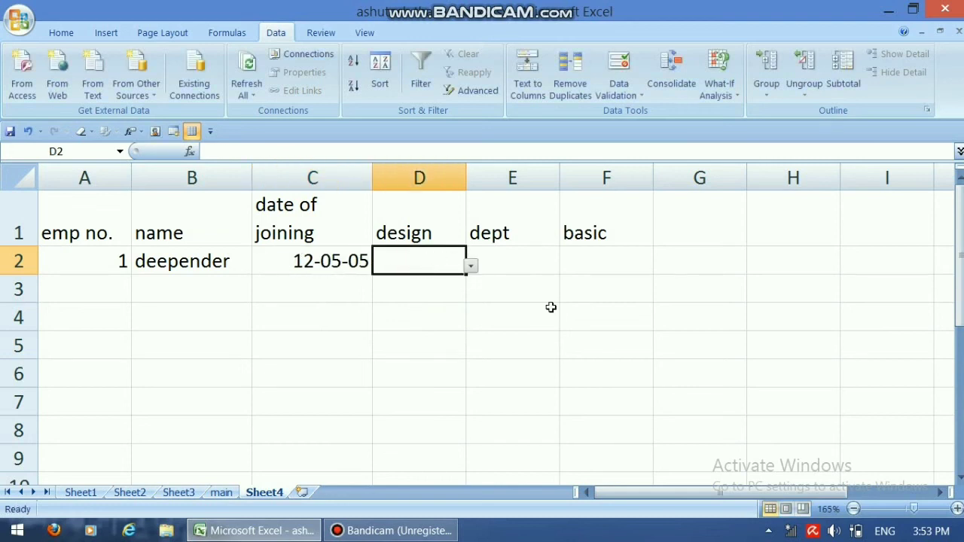
{"action": "left_click", "coordinate": [470, 267]}
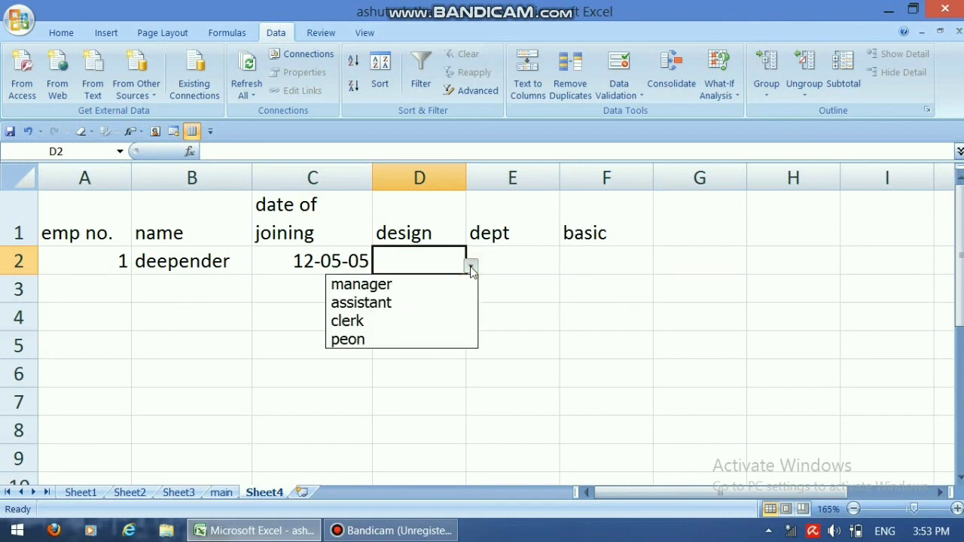
{"action": "left_click", "coordinate": [381, 305]}
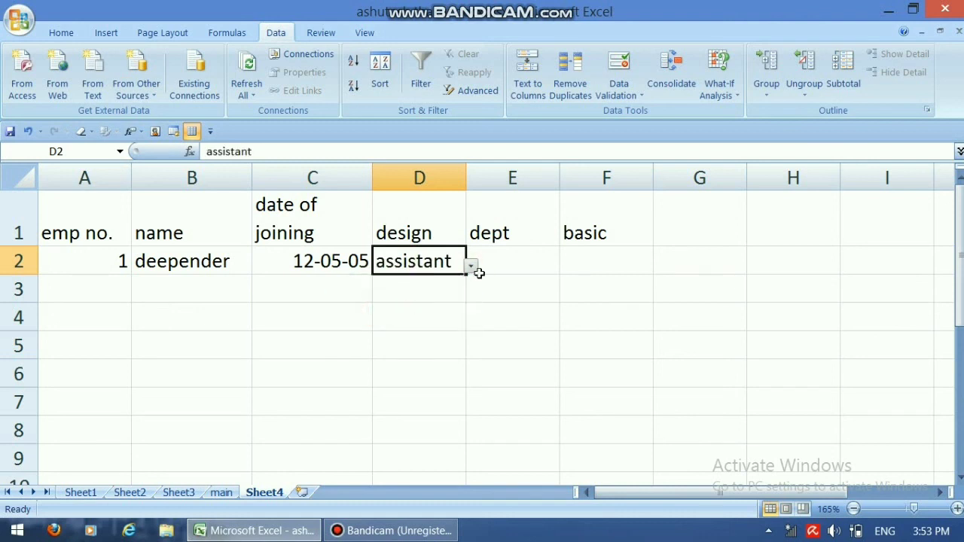
{"action": "left_click", "coordinate": [501, 262]}
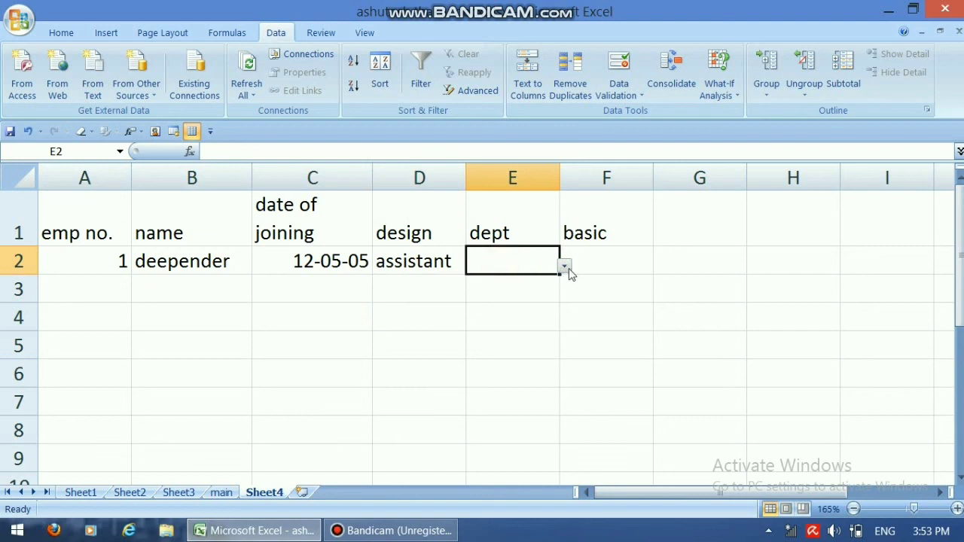
{"action": "left_click", "coordinate": [565, 266]}
{"action": "left_click", "coordinate": [470, 338]}
- Enter 34590.34 as the first employee's basic in cell F2
{"action": "left_click", "coordinate": [609, 269]}
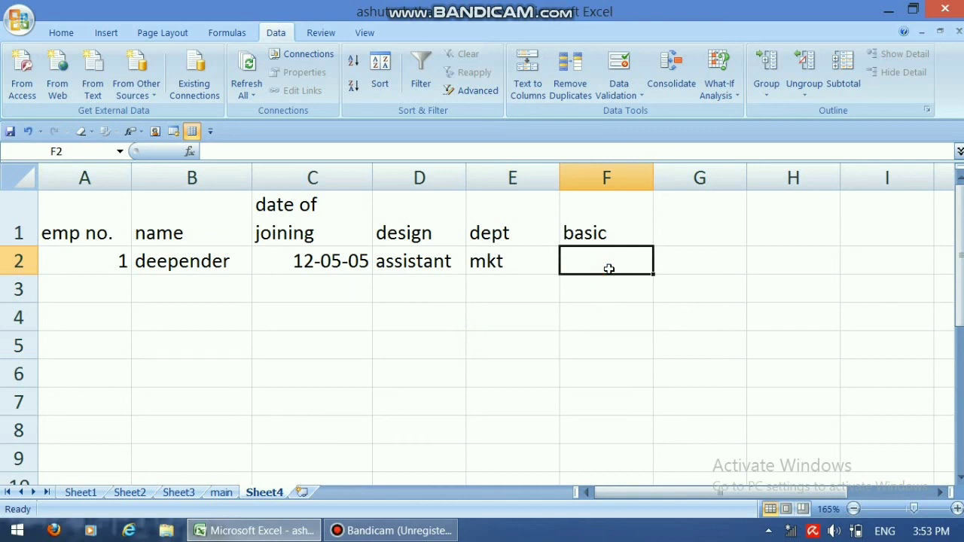
{"action": "type", "text": "34590.34"}
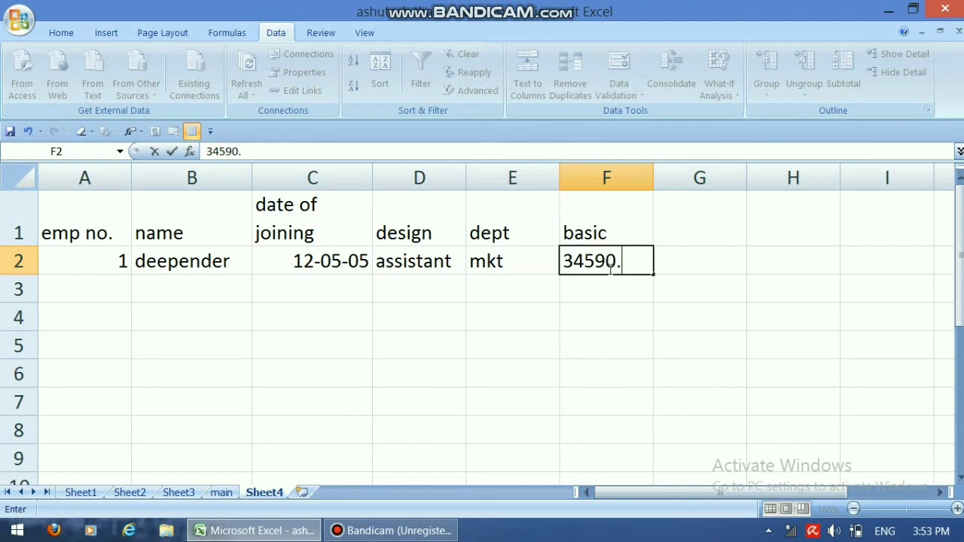
{"action": "key", "text": "Return"}
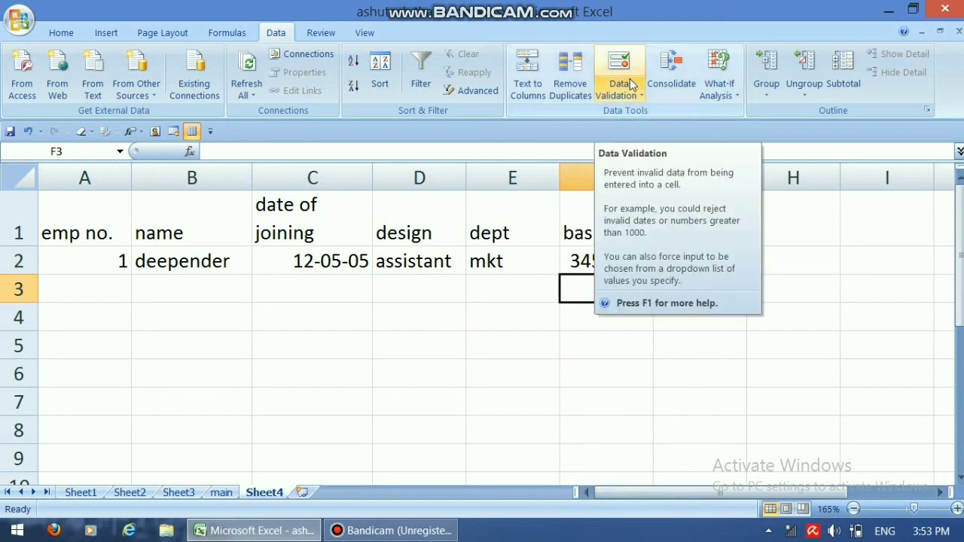
- Test the emp no. validation rule by trying to enter the decimal 2.50 in cell A3
{"action": "left_click", "coordinate": [92, 297]}
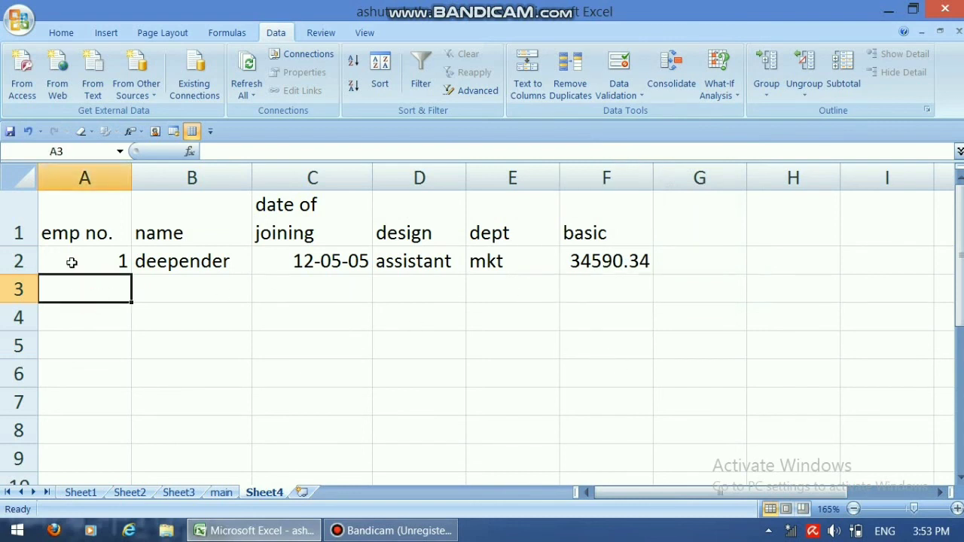
{"action": "type", "text": "2.50"}
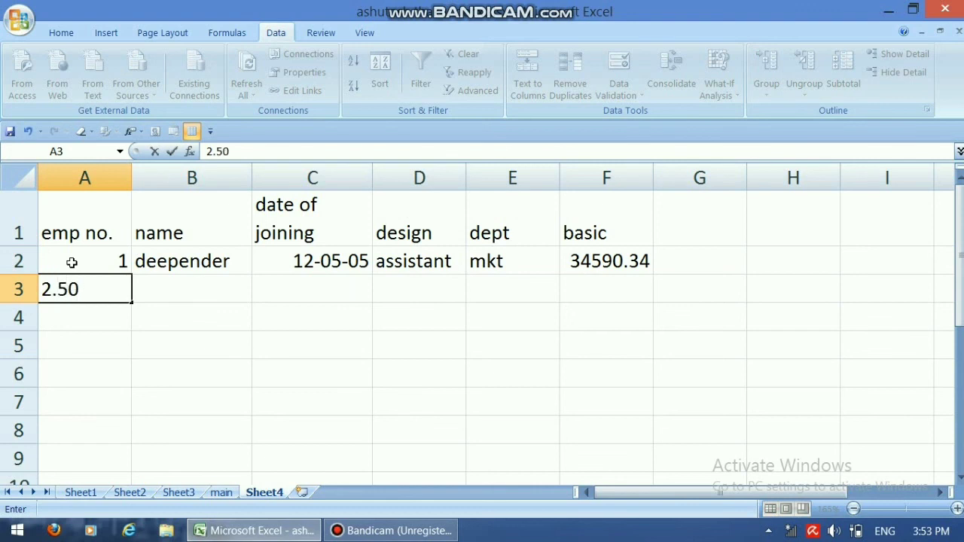
{"action": "key", "text": "Return"}
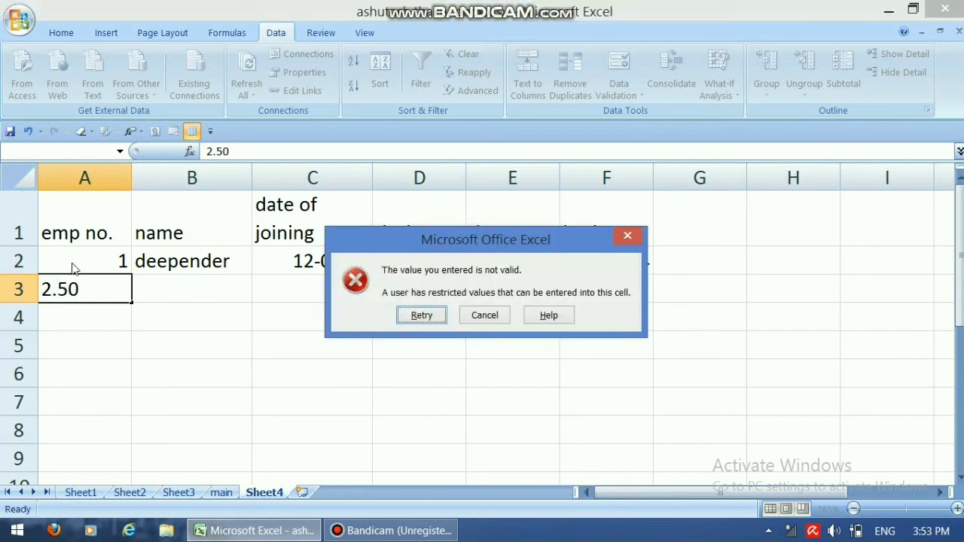
{"action": "left_click", "coordinate": [417, 314]}
- Enter emp no. 2 in A3 and the second employee's first name in B3
{"action": "type", "text": "2"}
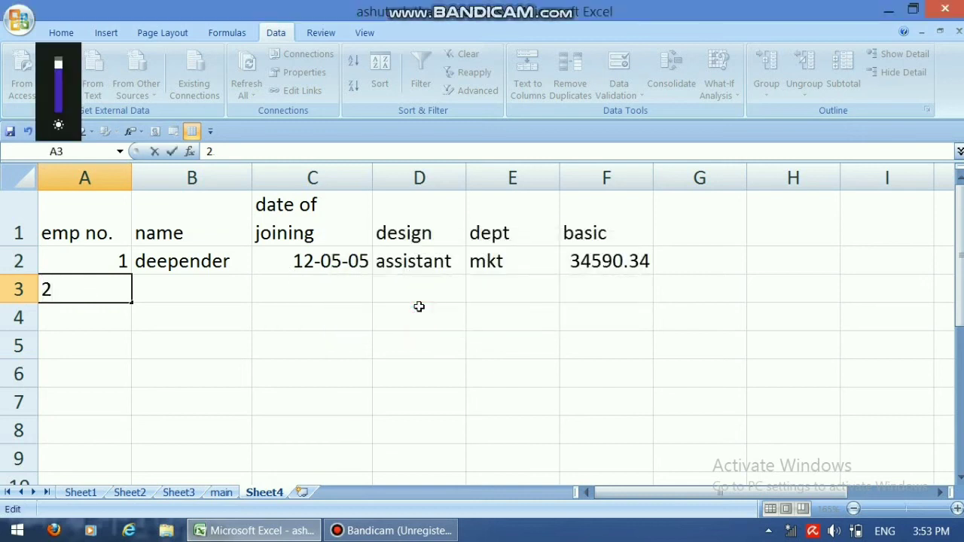
{"action": "key", "text": "Return"}
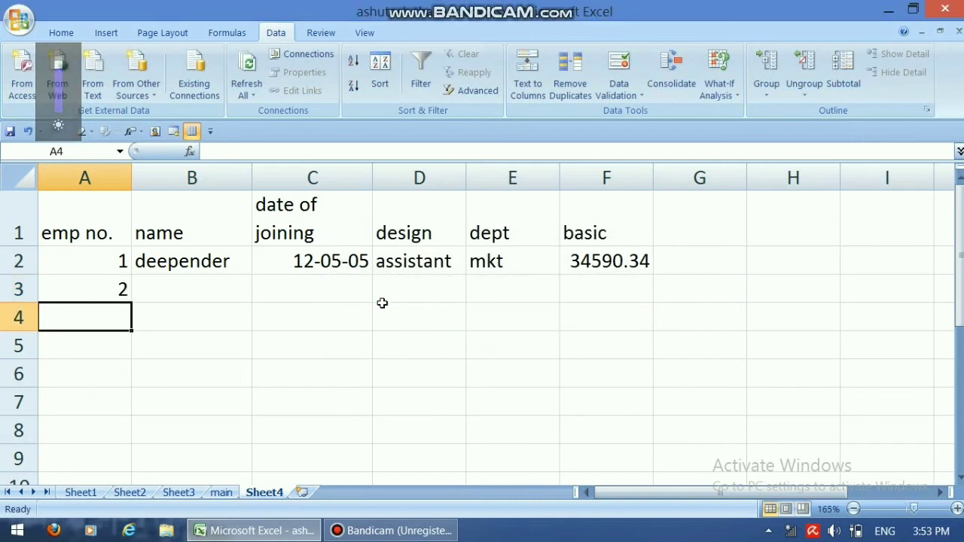
{"action": "left_click", "coordinate": [181, 304]}
{"action": "type", "text": "anil"}
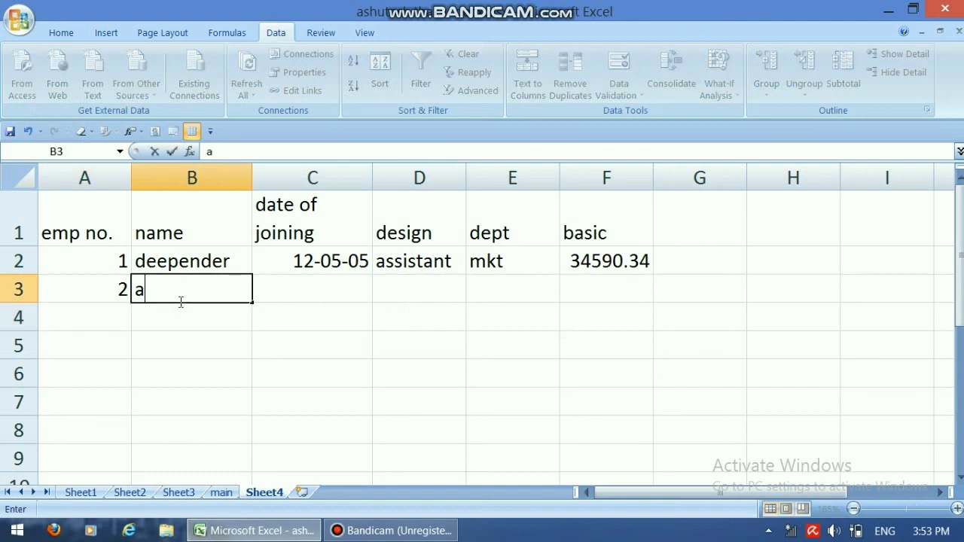
{"action": "left_click", "coordinate": [329, 377]}
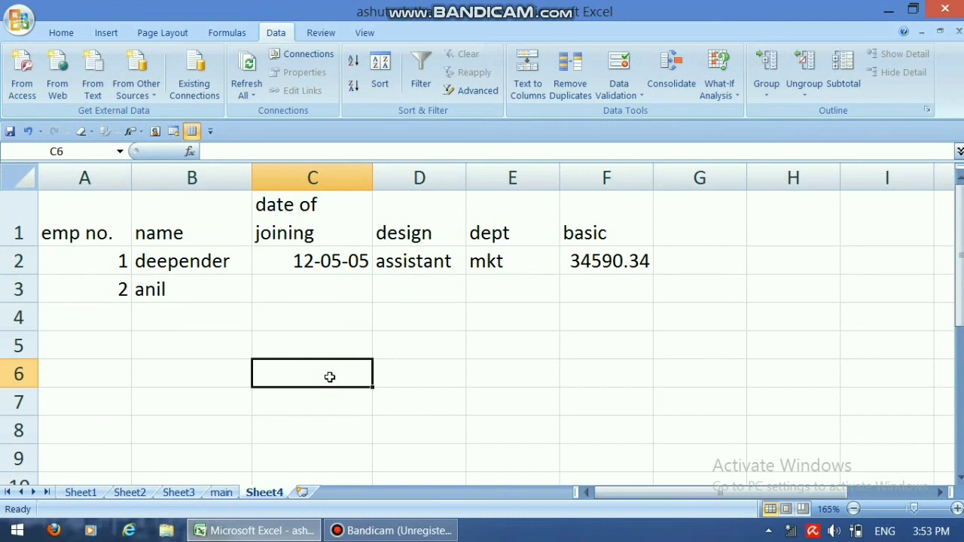